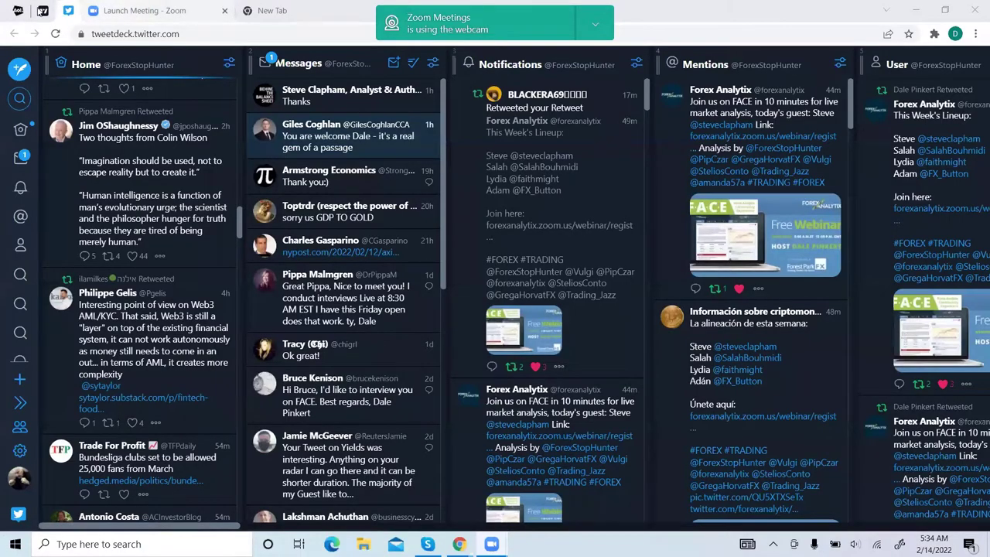
# Step: Return to TradingView and dismiss the EURMXN triangle-break alert to reveal the daily USDJPY chart
pyautogui.click(44, 16)
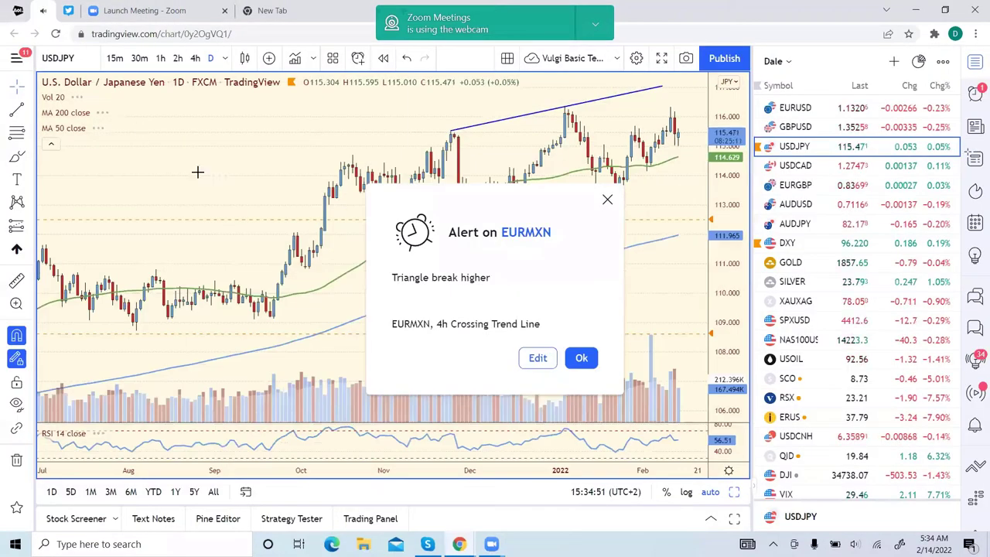
pyautogui.click(588, 358)
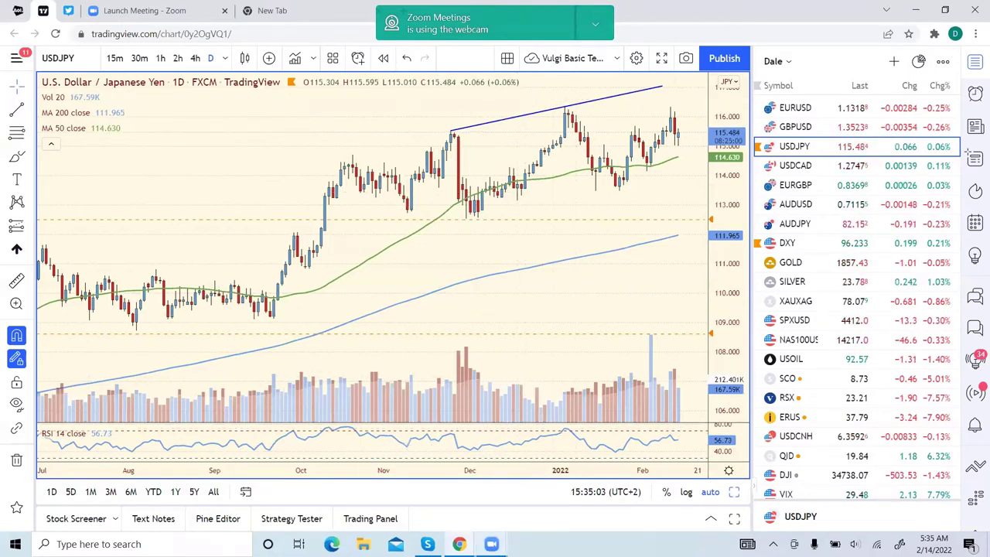
pyautogui.moveTo(491, 544)
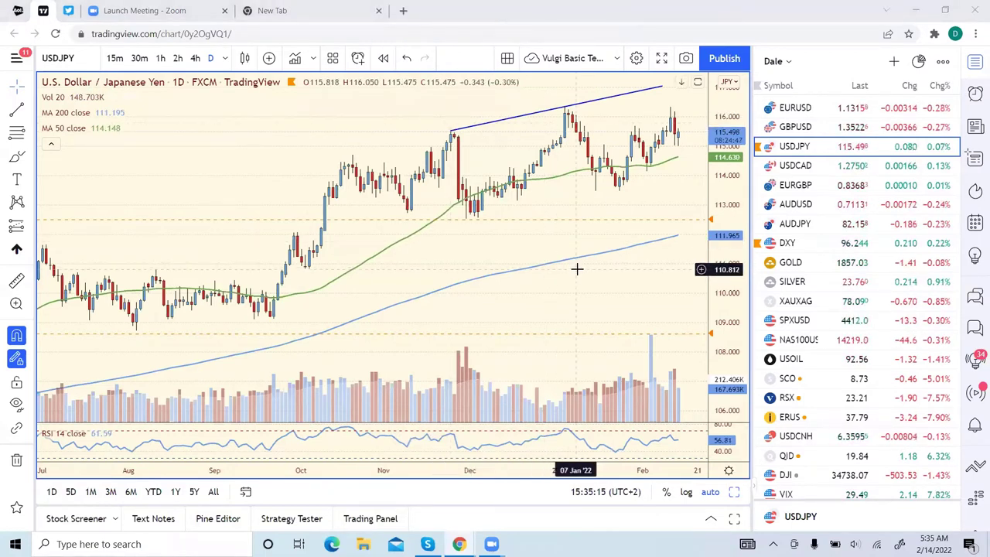
# Step: Review the SPXUSD and DXY charts, then load daily WTI Crude Oil (USOIL) near 92.5
pyautogui.click(790, 325)
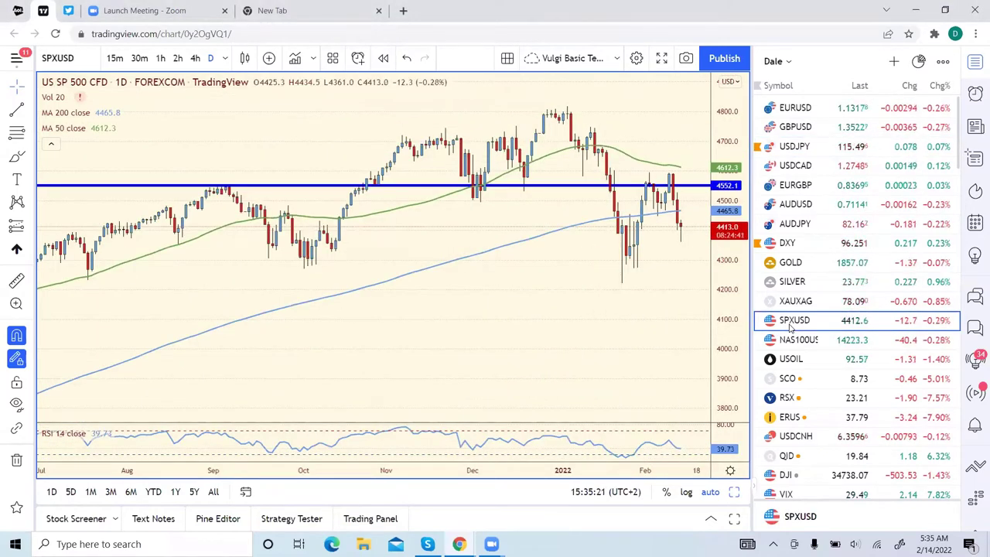
pyautogui.click(787, 244)
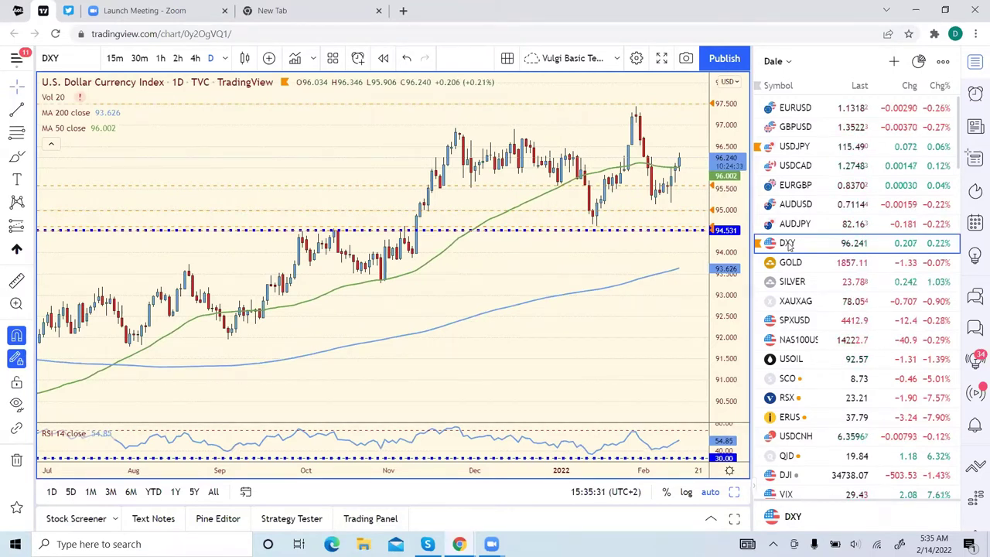
pyautogui.click(791, 361)
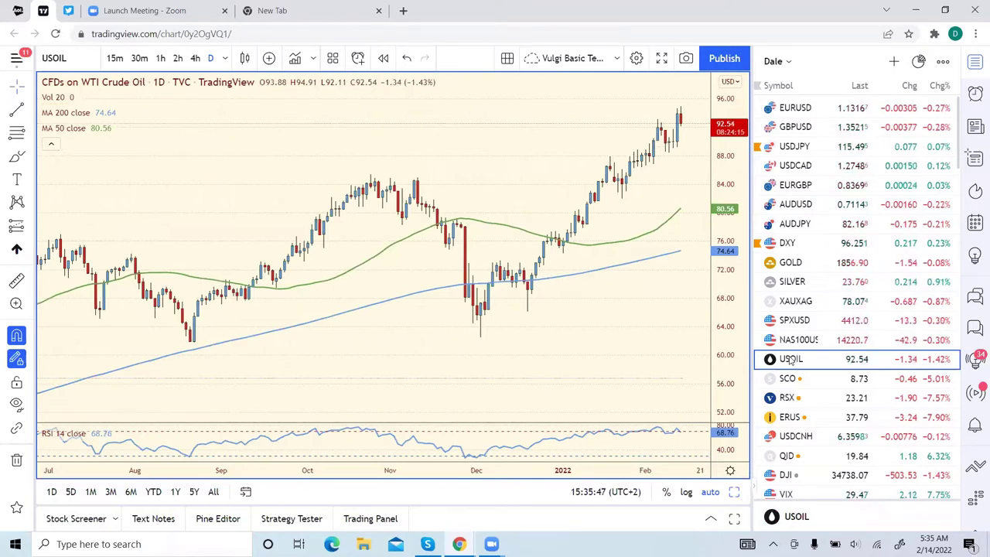
# Step: Load the daily VanEck Russia ETF (RSX) chart, down 7.57% at 23.21
pyautogui.click(819, 404)
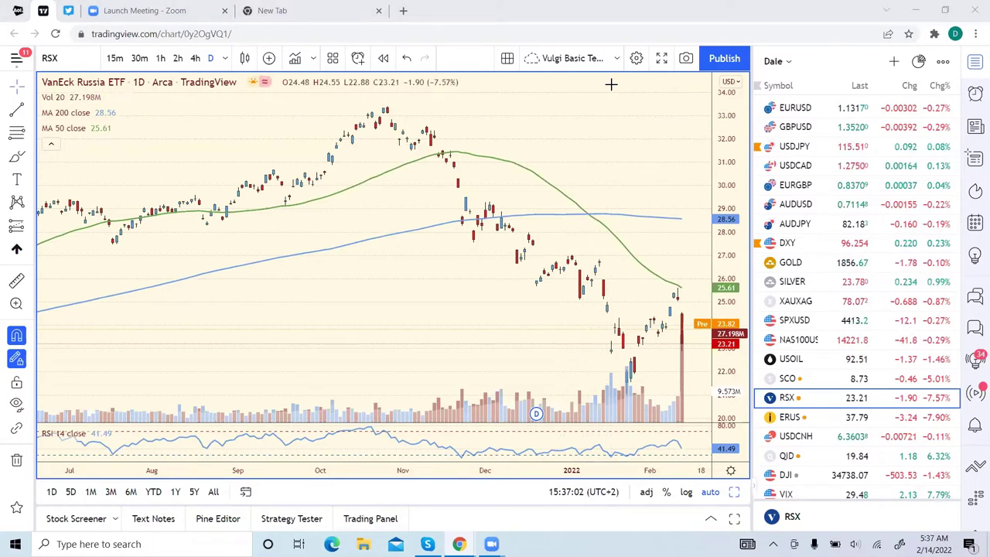
# Step: Search 'USDR' and add FOREX.com USDRUB to the watchlist, then close the symbol search
pyautogui.click(894, 62)
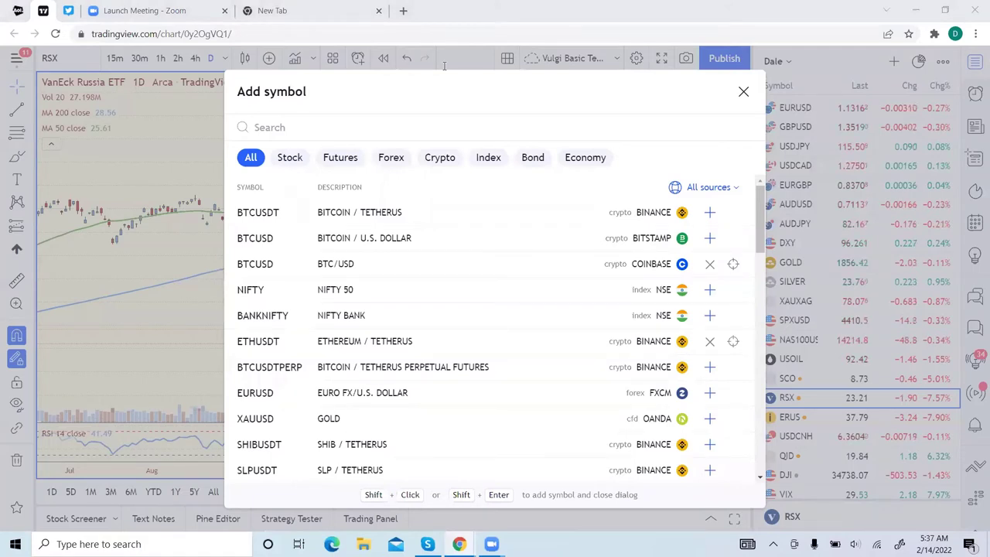
pyautogui.click(280, 127)
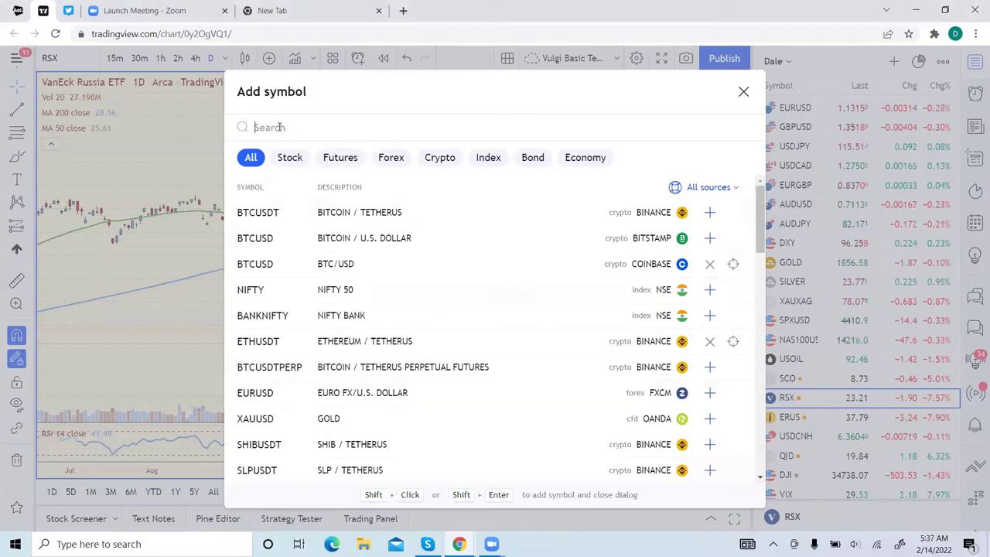
pyautogui.write('USD')
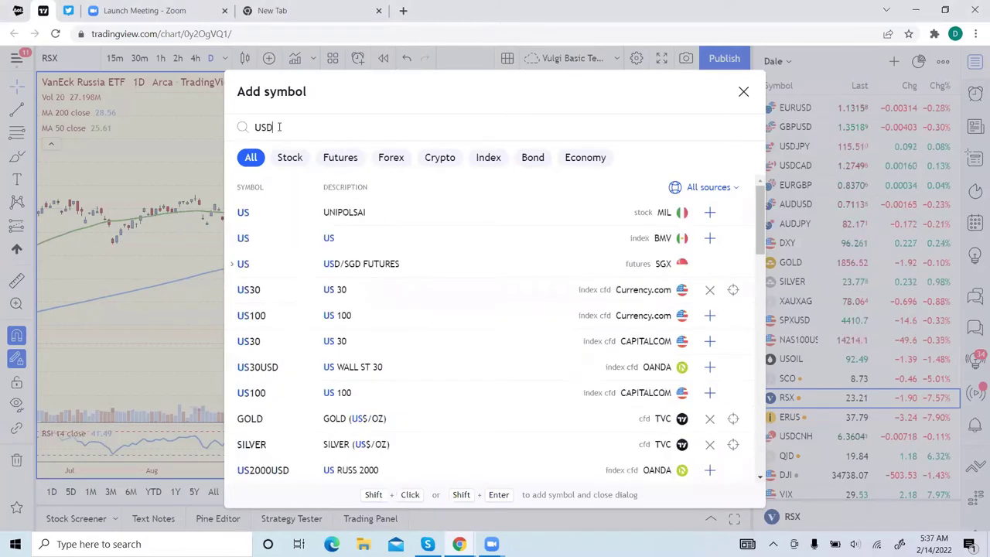
pyautogui.write('R')
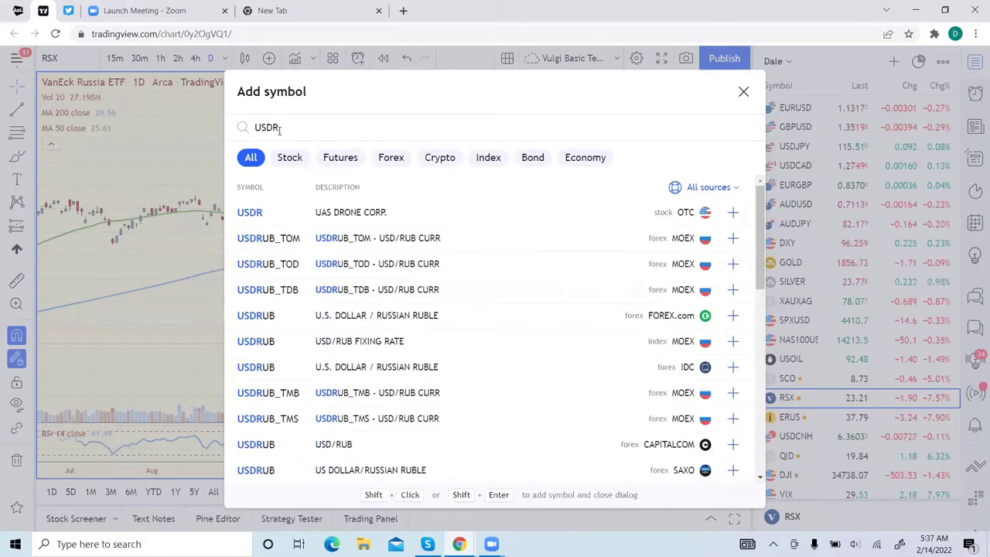
pyautogui.click(379, 321)
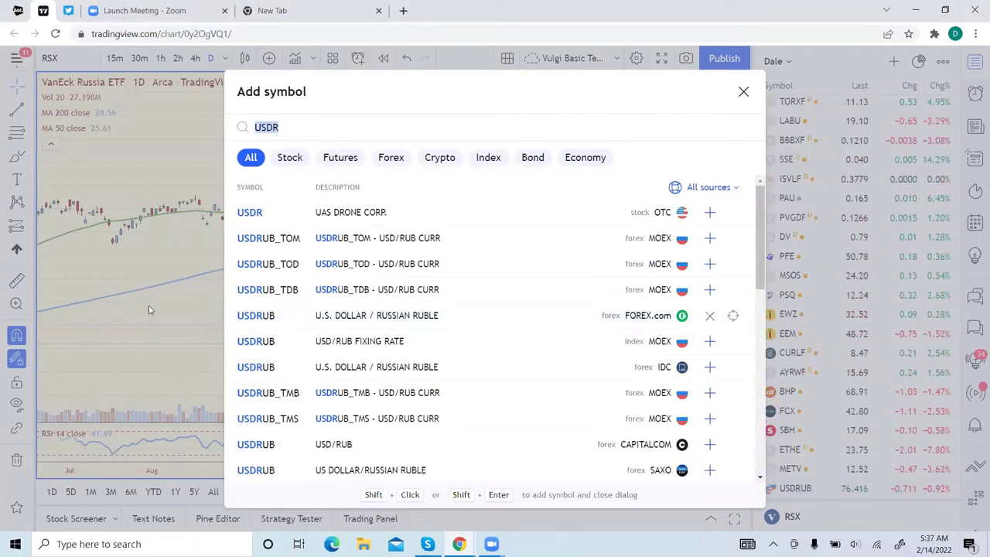
pyautogui.click(156, 365)
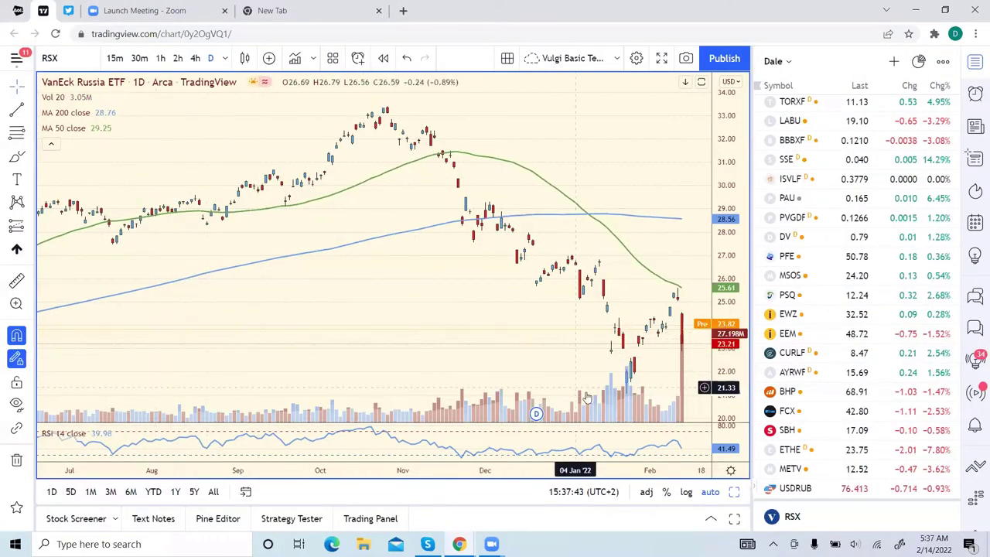
# Step: Load the daily USDRUB chart near 76.41, above its 50-day and 200-day averages
pyautogui.click(790, 491)
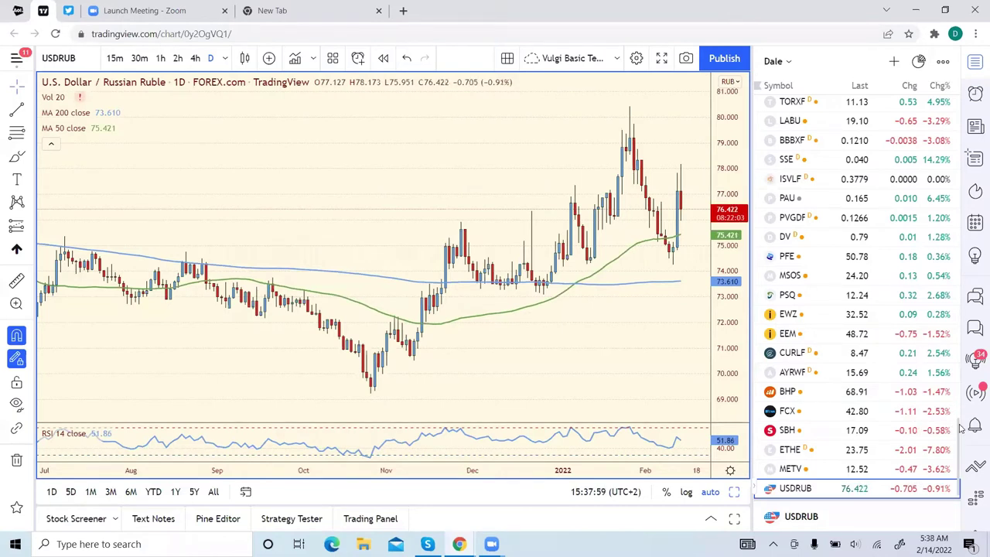
pyautogui.moveTo(959, 428); pyautogui.dragTo(977, 248)
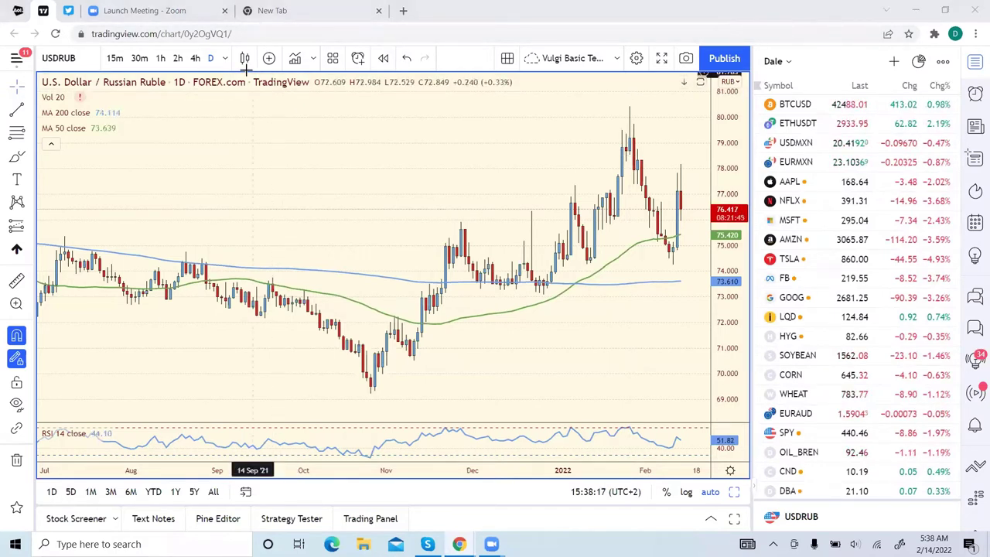
pyautogui.click(225, 58)
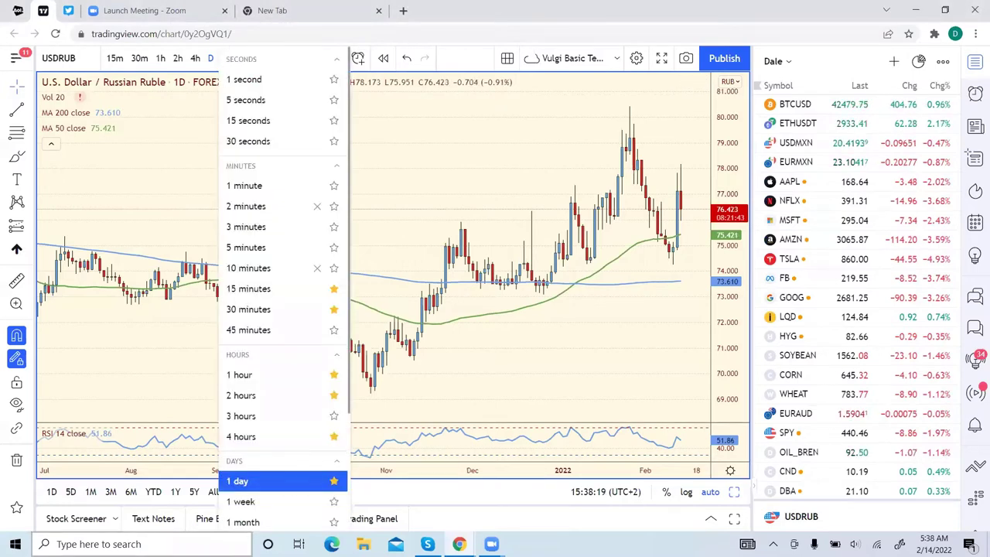
pyautogui.click(240, 501)
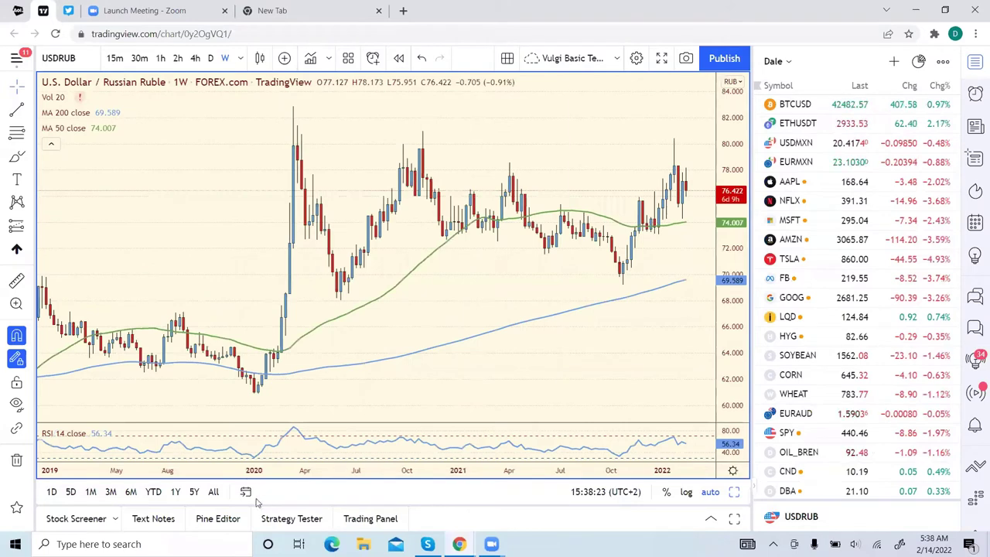
pyautogui.click(240, 61)
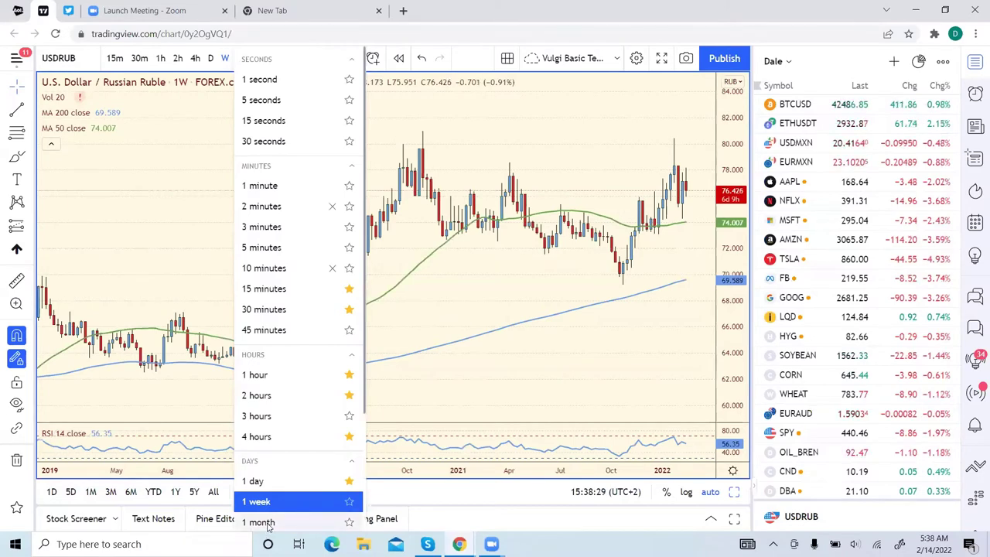
pyautogui.click(267, 525)
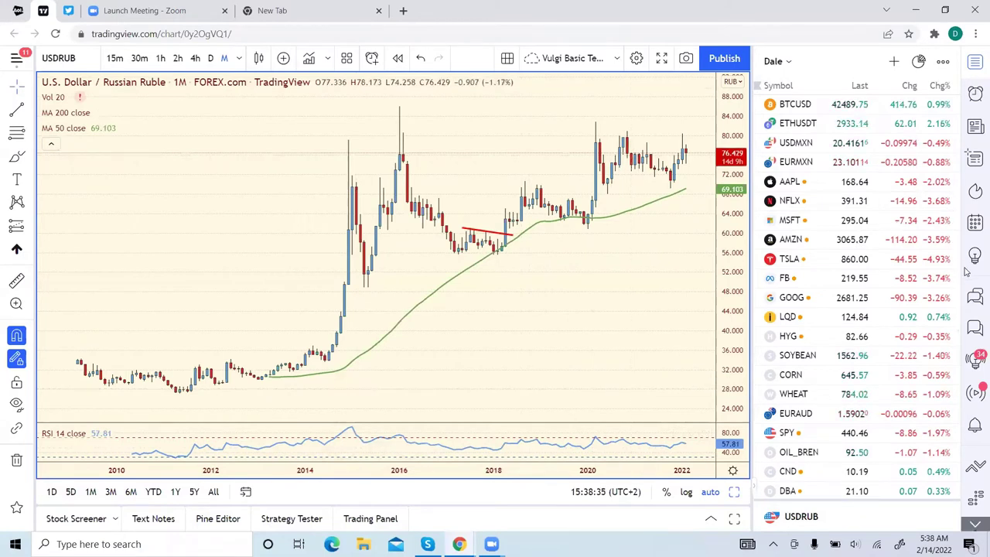
pyautogui.scroll(5, 959, 272)
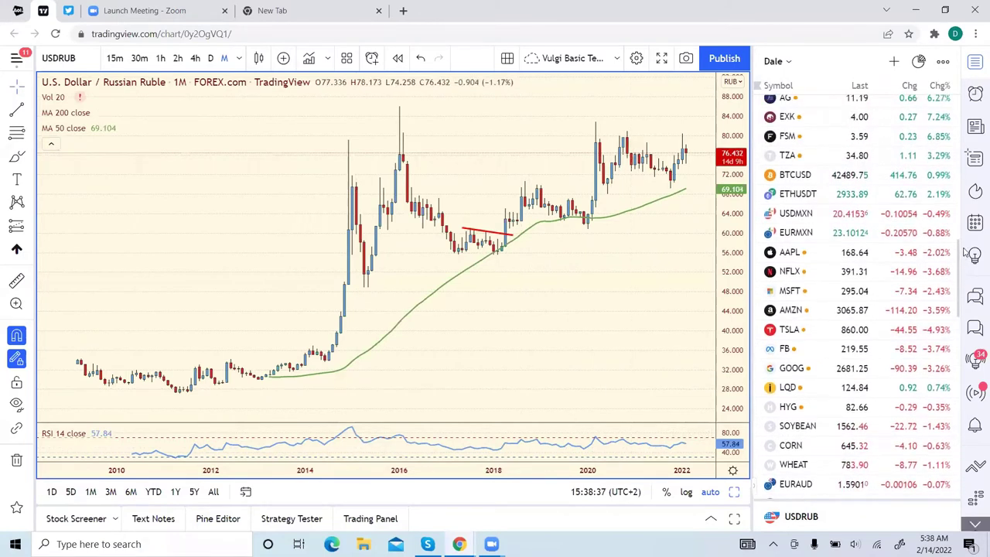
pyautogui.scroll(5, 956, 232)
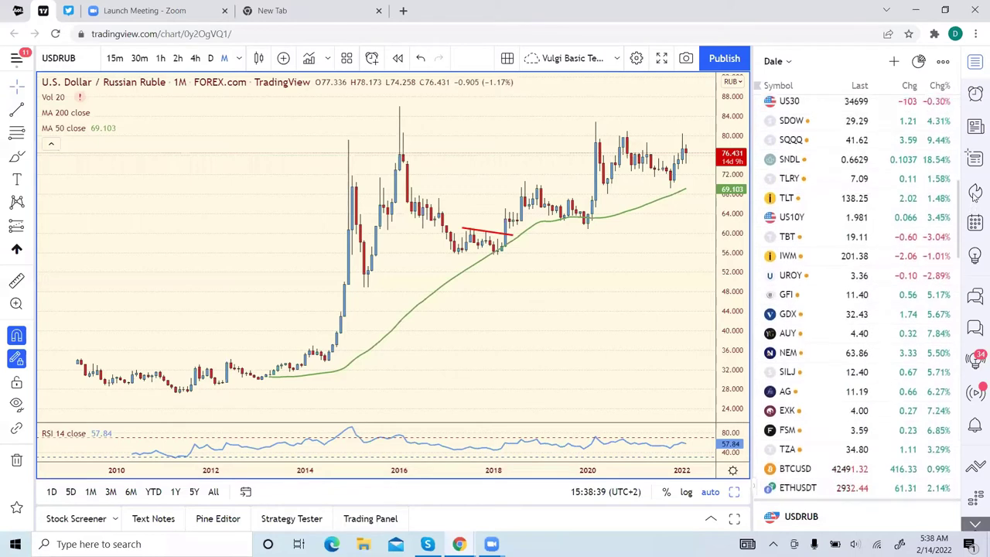
pyautogui.scroll(1, 975, 178)
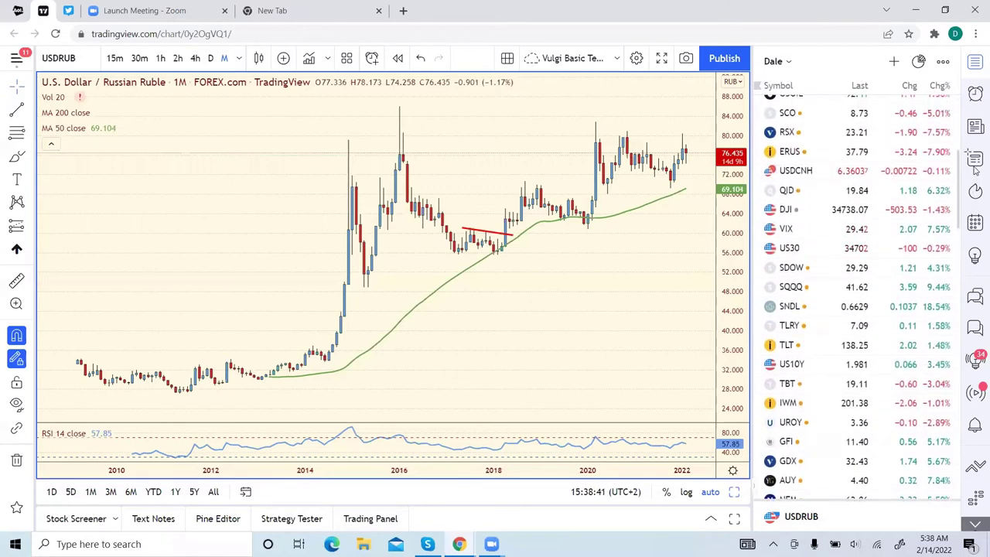
pyautogui.scroll(1, 959, 162)
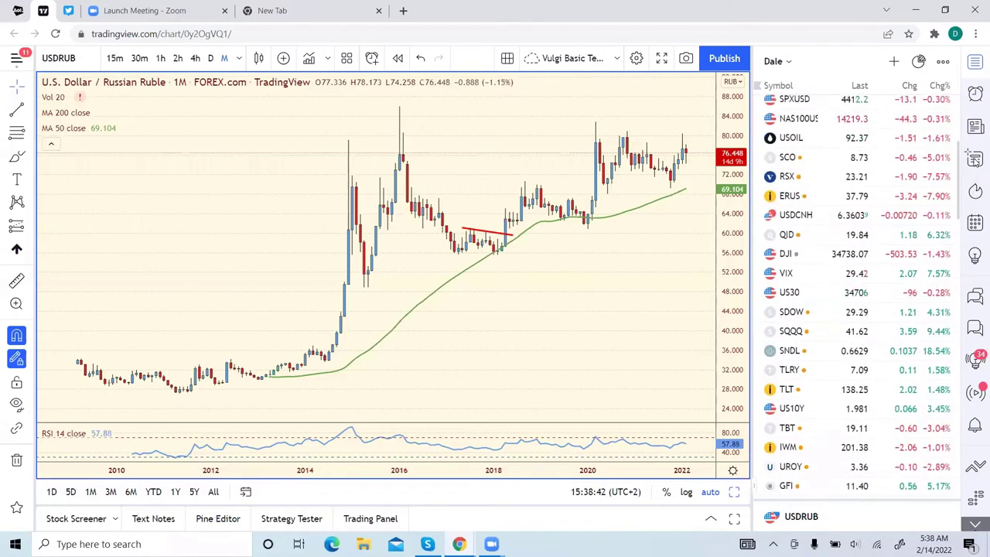
# Step: Compare the ERUS and RSX Russia ETF charts, ending on monthly RSX at 23.21
pyautogui.click(797, 199)
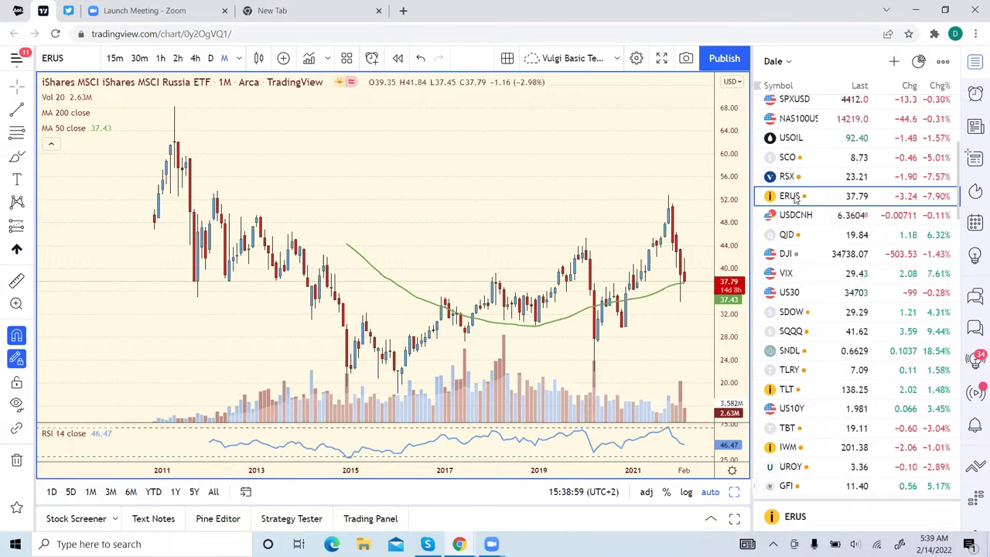
pyautogui.click(787, 177)
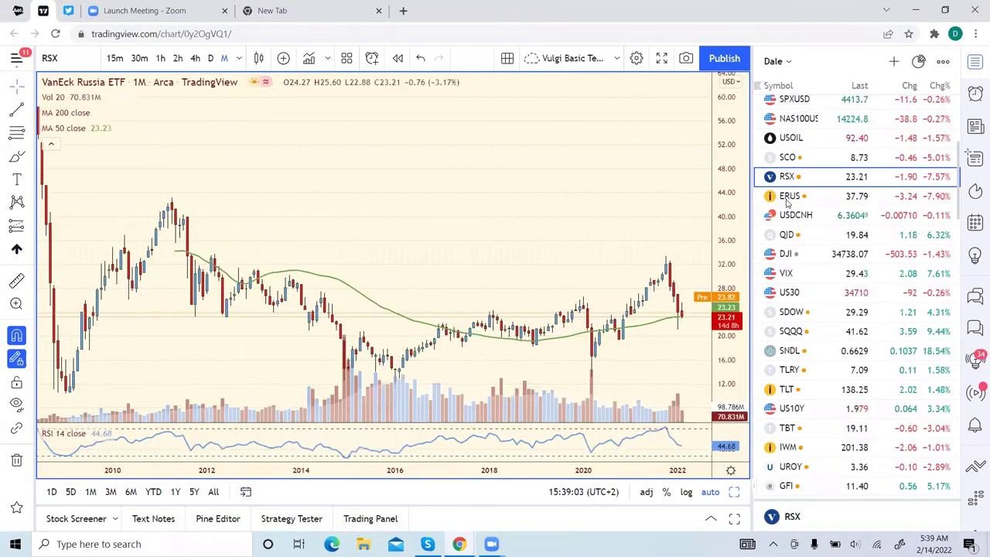
pyautogui.click(788, 199)
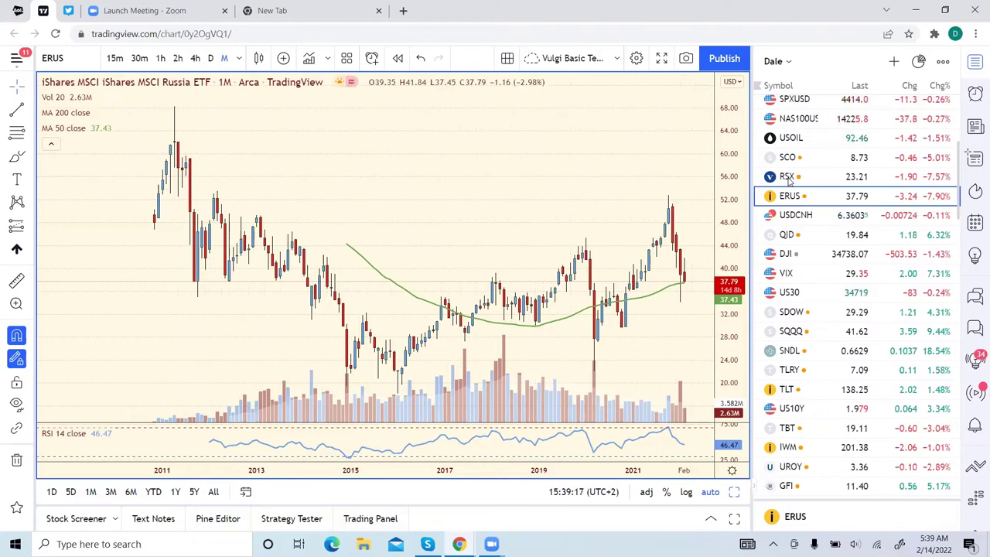
pyautogui.click(789, 178)
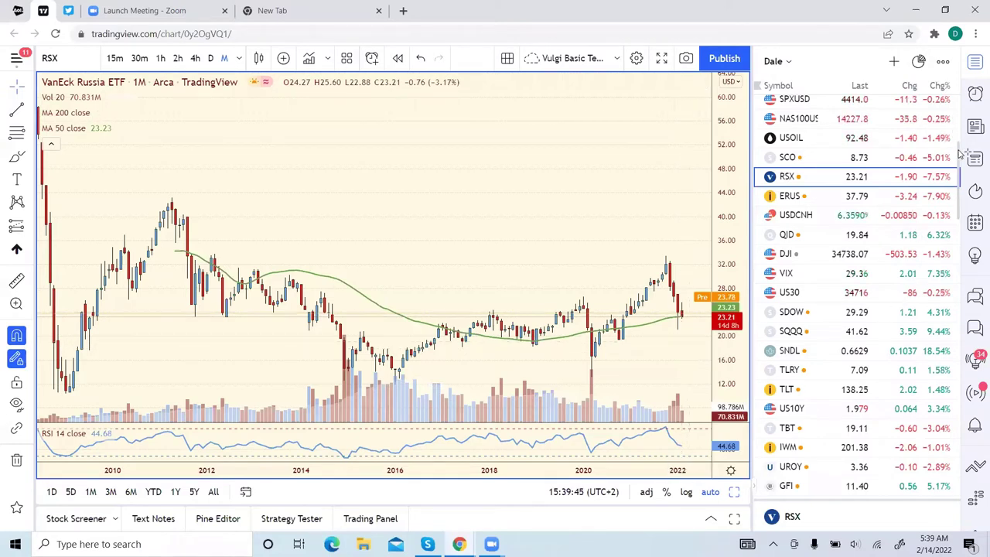
pyautogui.moveTo(959, 155); pyautogui.dragTo(961, 103)
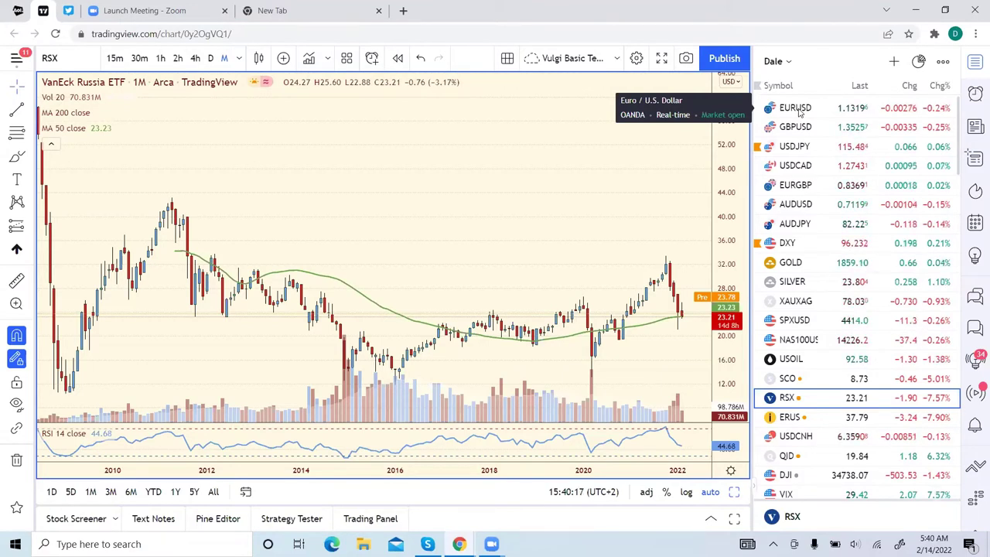
# Step: View EURUSD on 4-hour then 2-hour candles, then switch to the 2-hour DXY chart
pyautogui.click(797, 109)
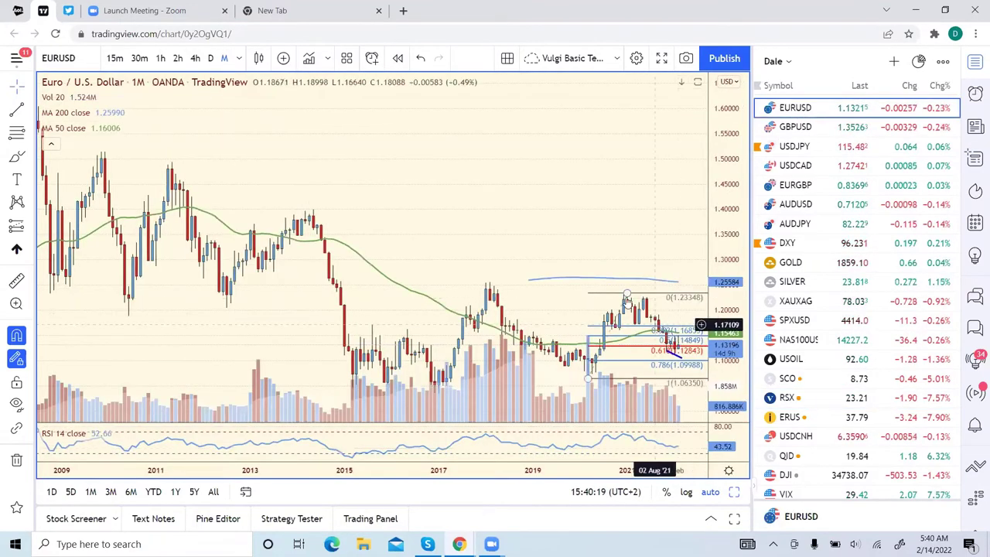
pyautogui.click(195, 60)
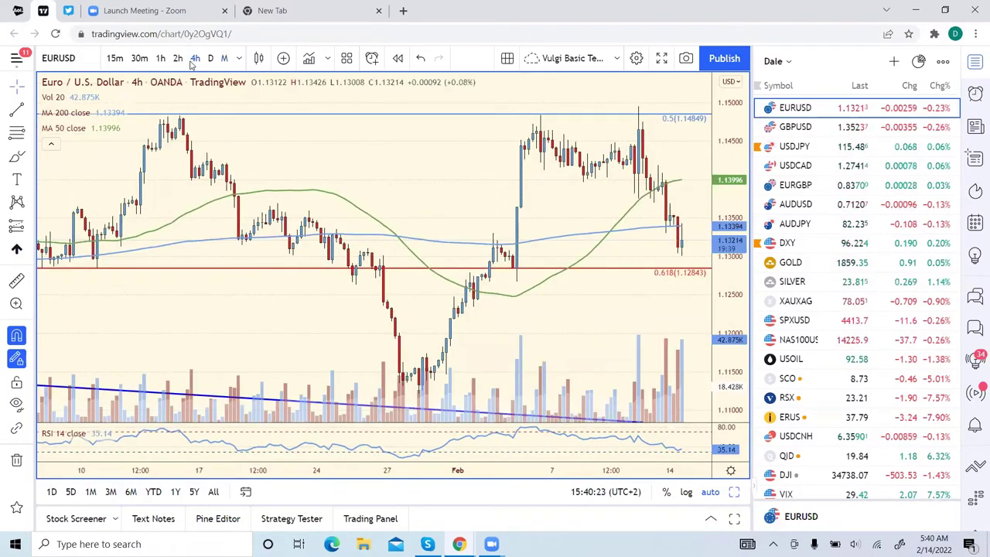
pyautogui.click(177, 60)
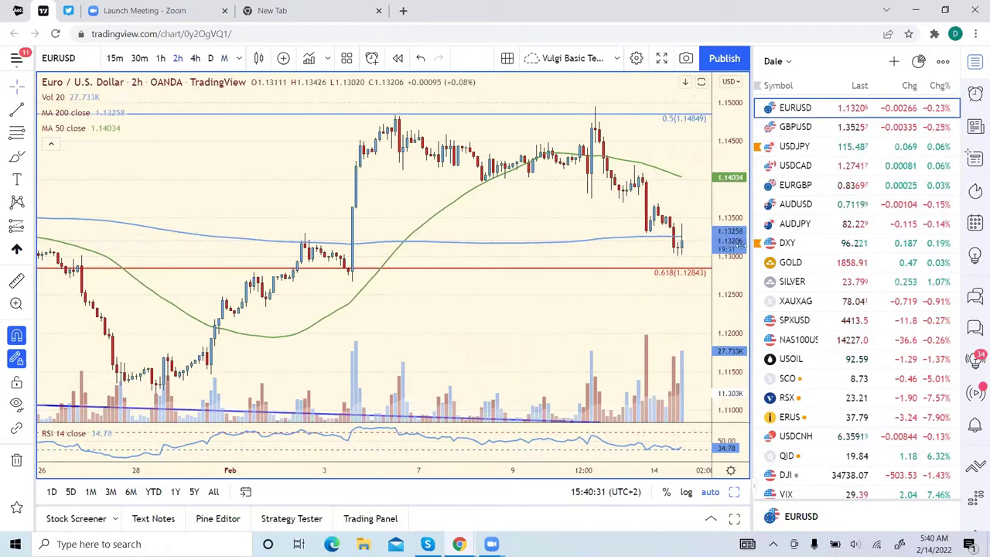
pyautogui.click(793, 244)
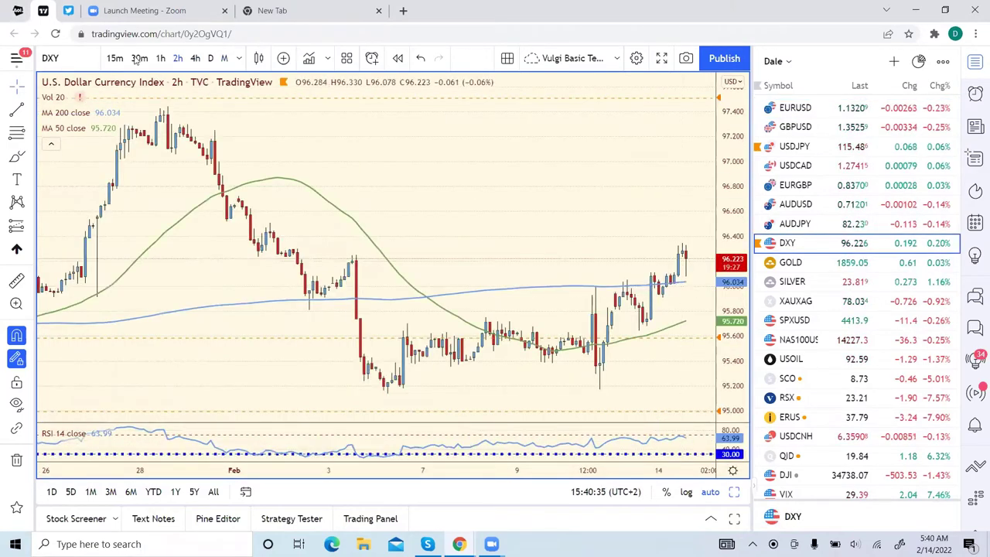
# Step: Put DXY on daily candles, then load the daily Gold CFDs chart near 1859.76
pyautogui.click(213, 65)
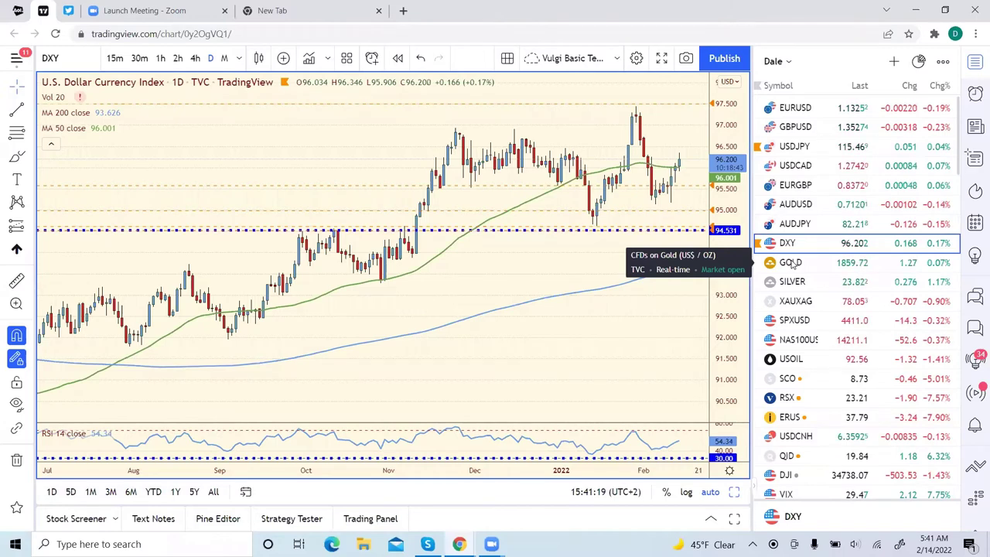
pyautogui.click(792, 263)
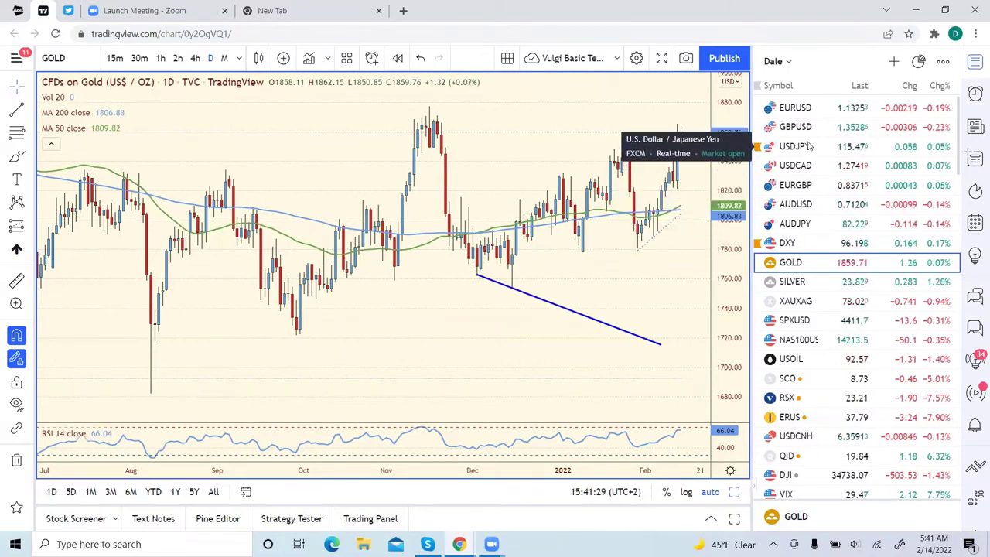
# Step: Switch to the daily OANDA EURUSD chart near 1.1323 with its Fibonacci levels
pyautogui.click(809, 109)
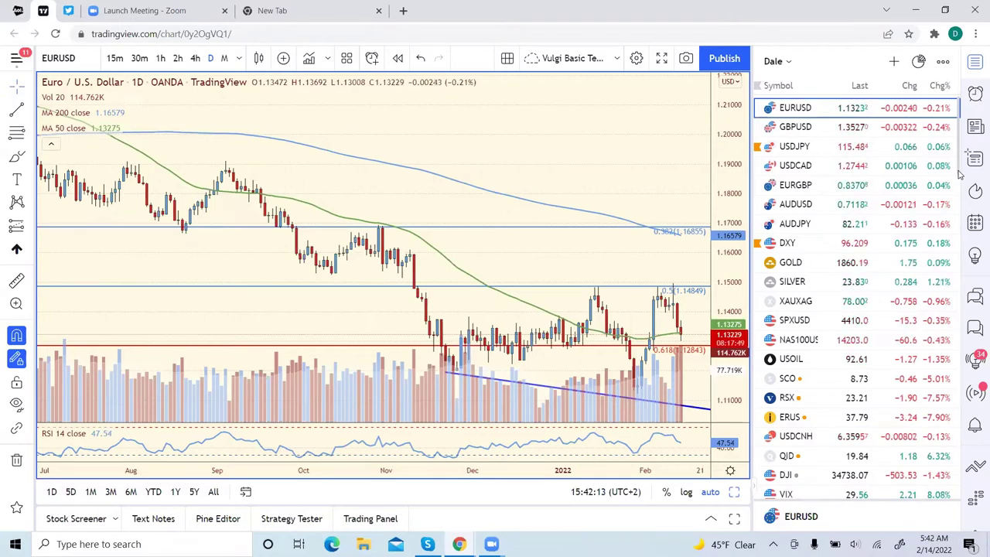
pyautogui.moveTo(959, 175); pyautogui.dragTo(957, 342)
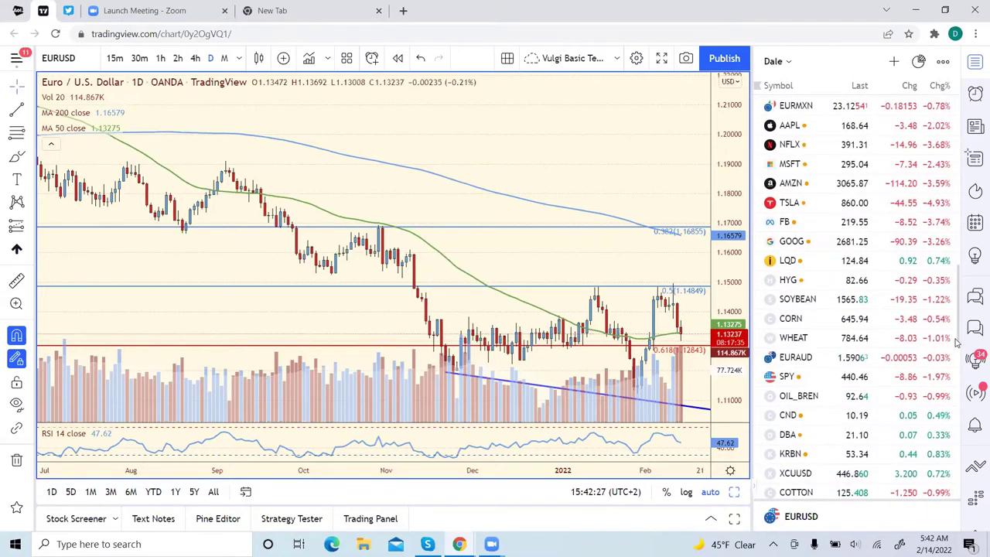
pyautogui.moveTo(959, 352); pyautogui.dragTo(961, 367)
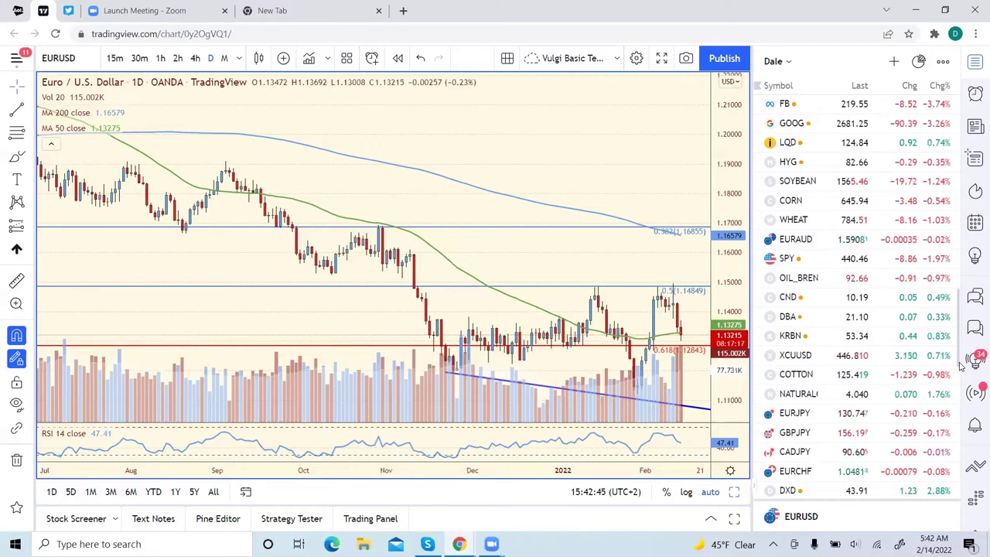
pyautogui.moveTo(961, 365); pyautogui.dragTo(963, 192)
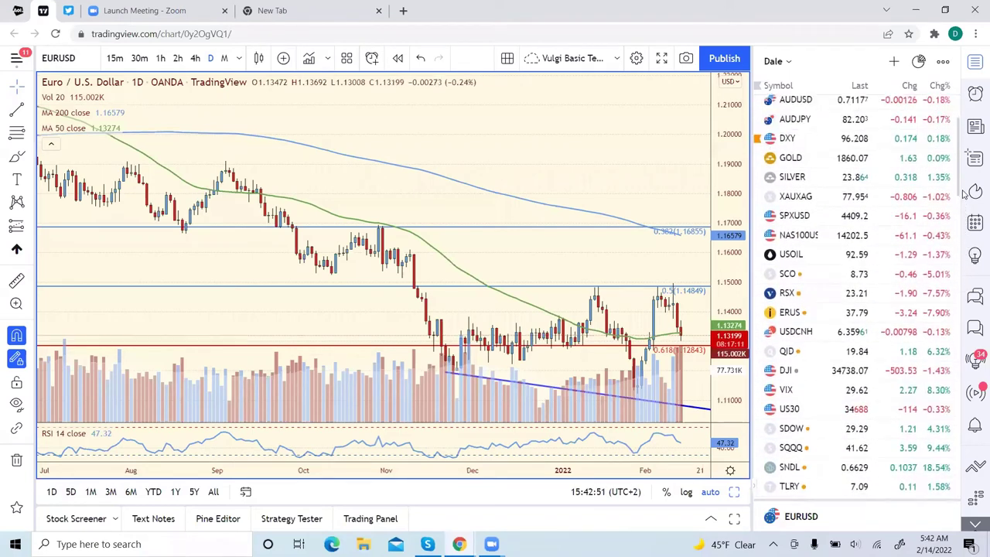
# Step: Toggle between GOLD, SILVER and XAUXAG, ending on the daily Gold/Silver ratio near 78.05
pyautogui.click(812, 168)
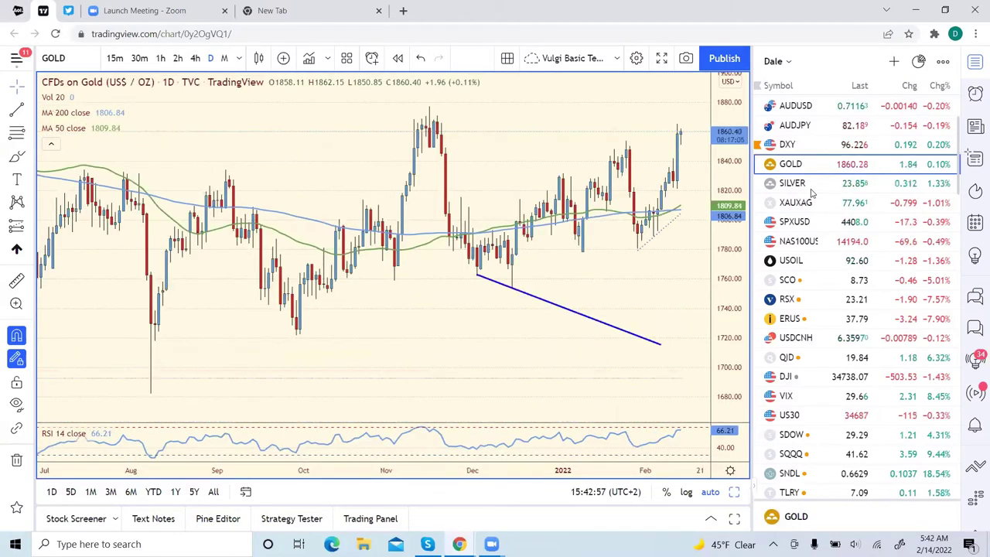
pyautogui.click(812, 190)
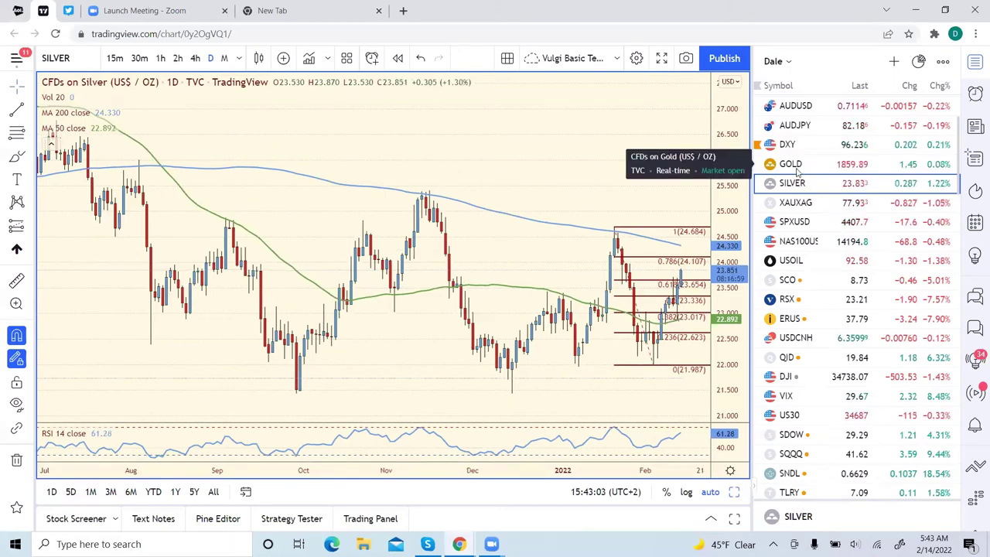
pyautogui.click(798, 171)
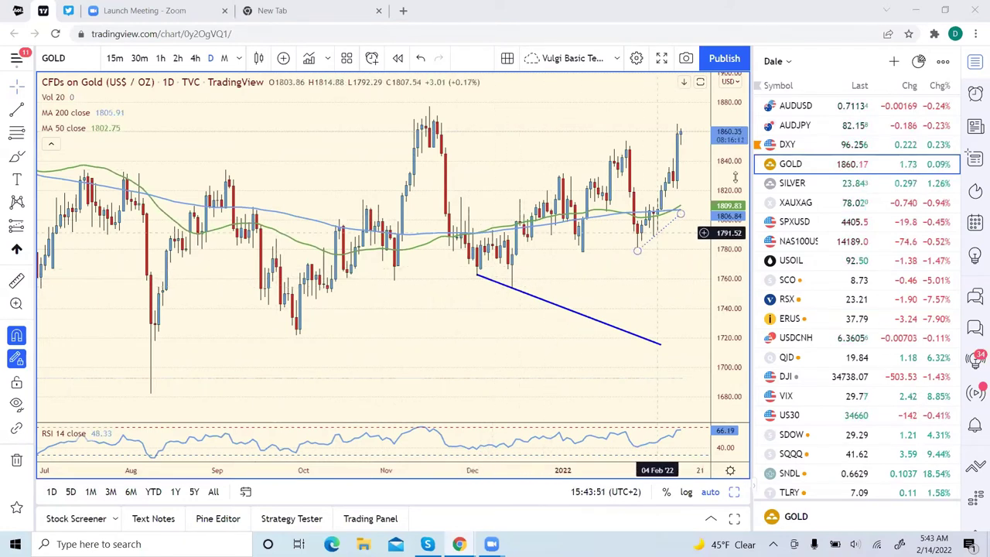
pyautogui.click(791, 190)
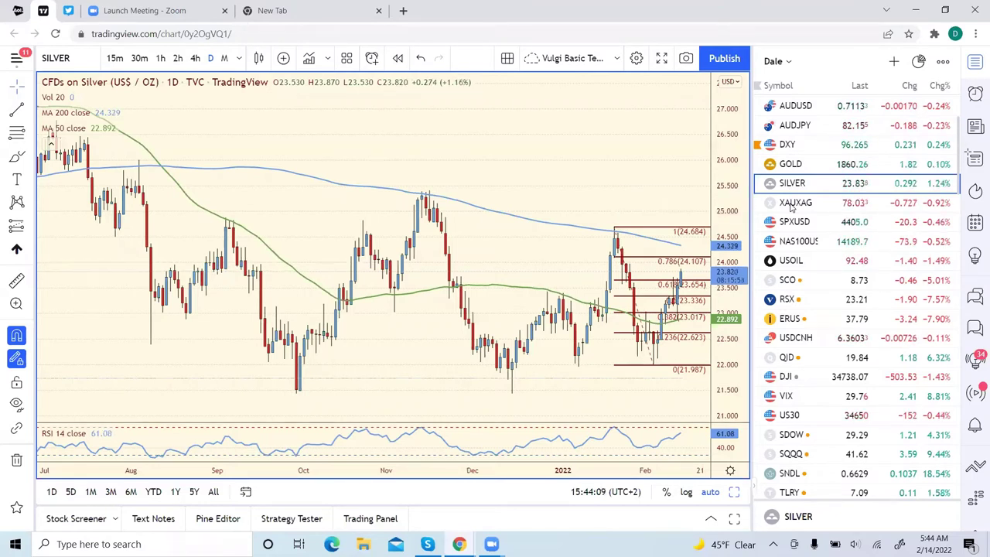
pyautogui.click(790, 202)
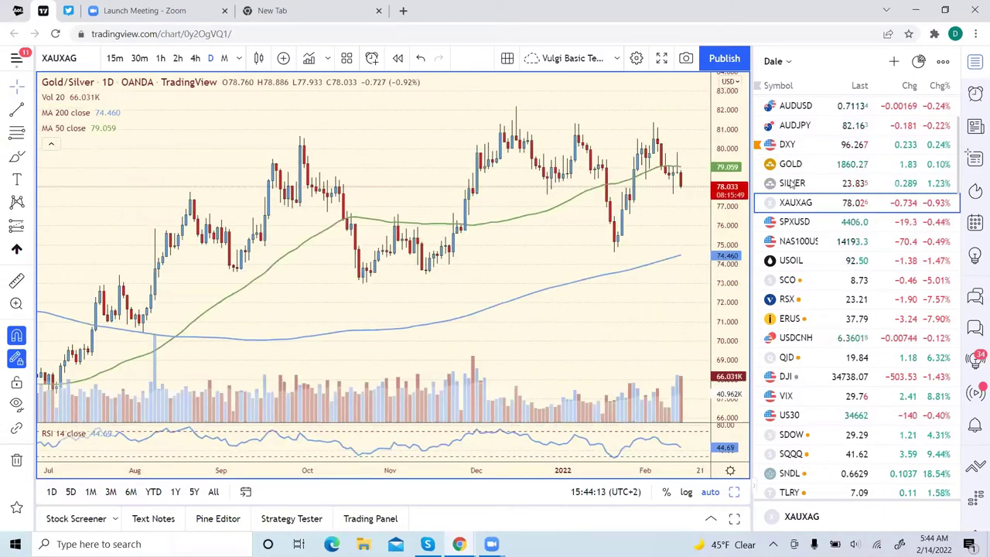
pyautogui.click(792, 183)
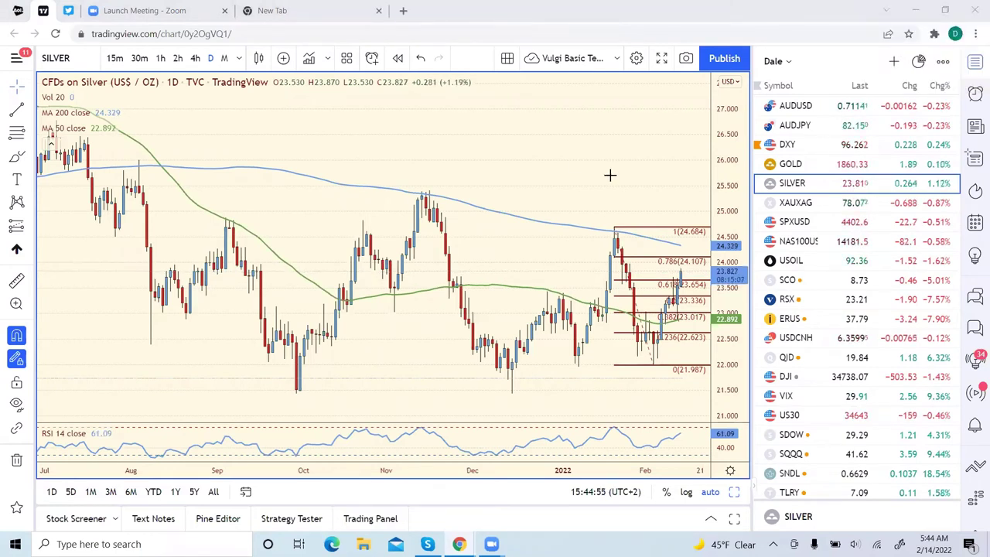
pyautogui.click(797, 203)
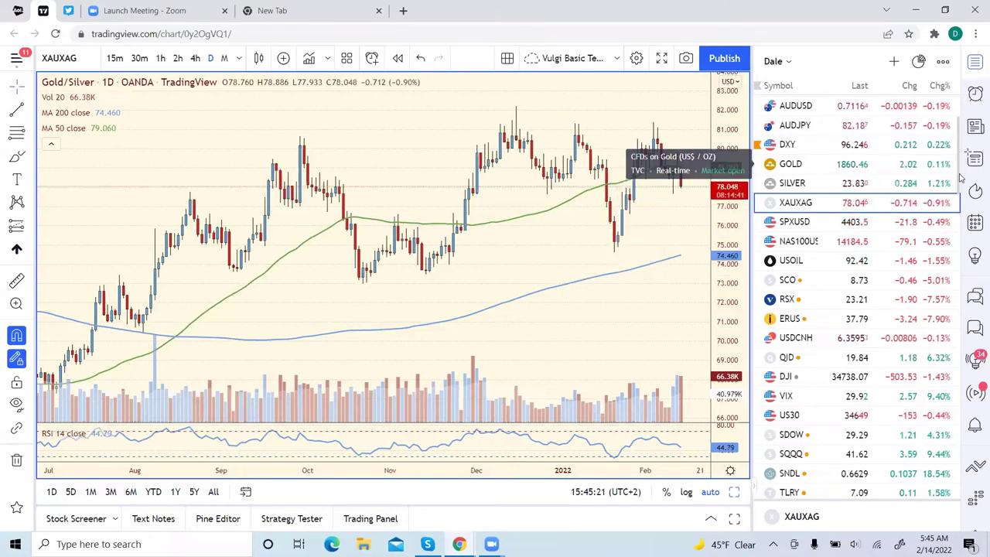
pyautogui.moveTo(959, 182); pyautogui.dragTo(964, 240)
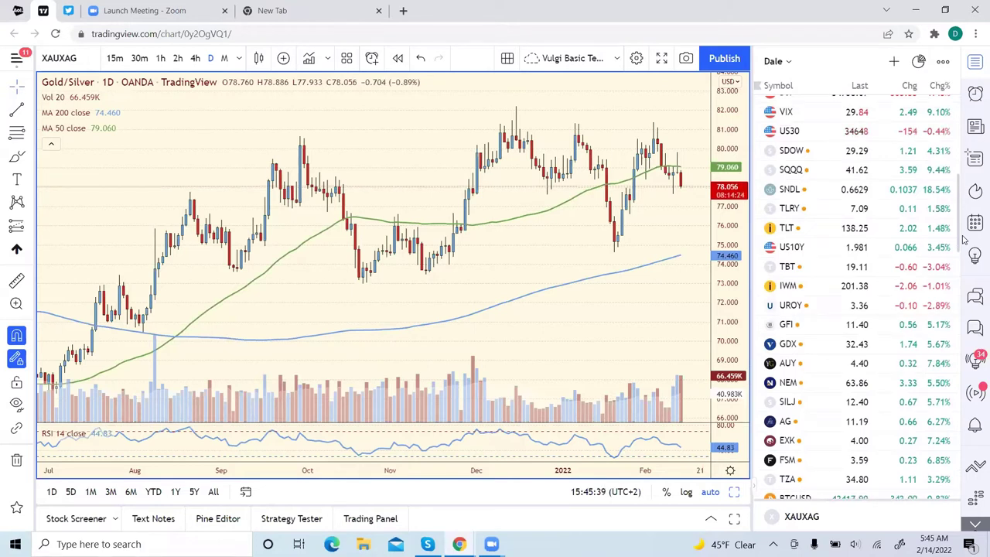
pyautogui.moveTo(964, 240); pyautogui.dragTo(965, 199)
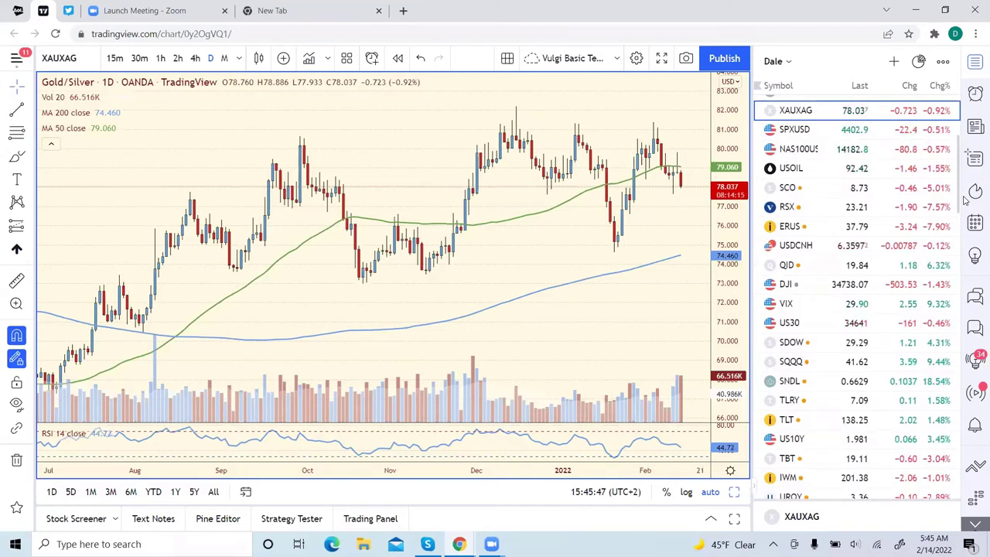
pyautogui.scroll(-2, 792, 378)
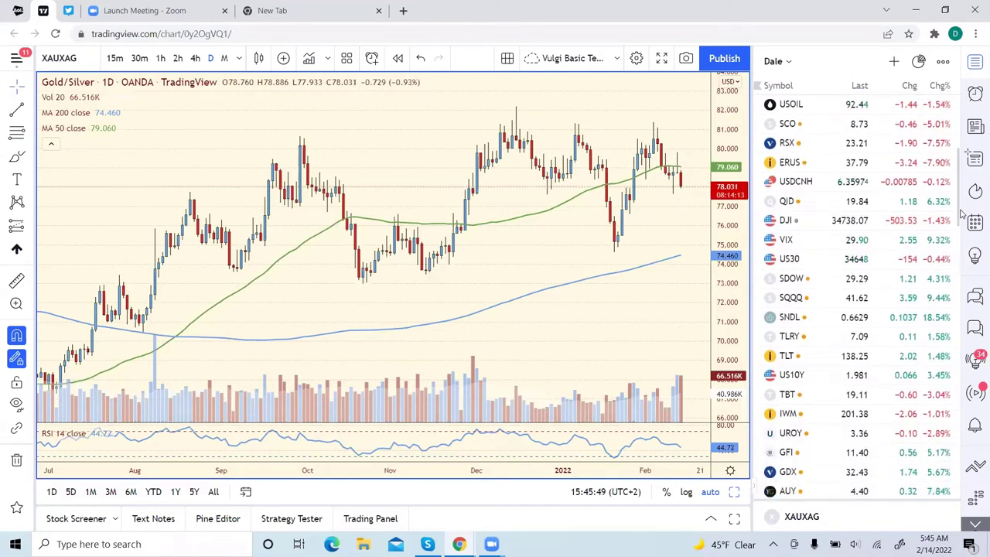
# Step: Load the US10Y 10-year Treasury yield from the watchlist onto the daily chart
pyautogui.click(792, 375)
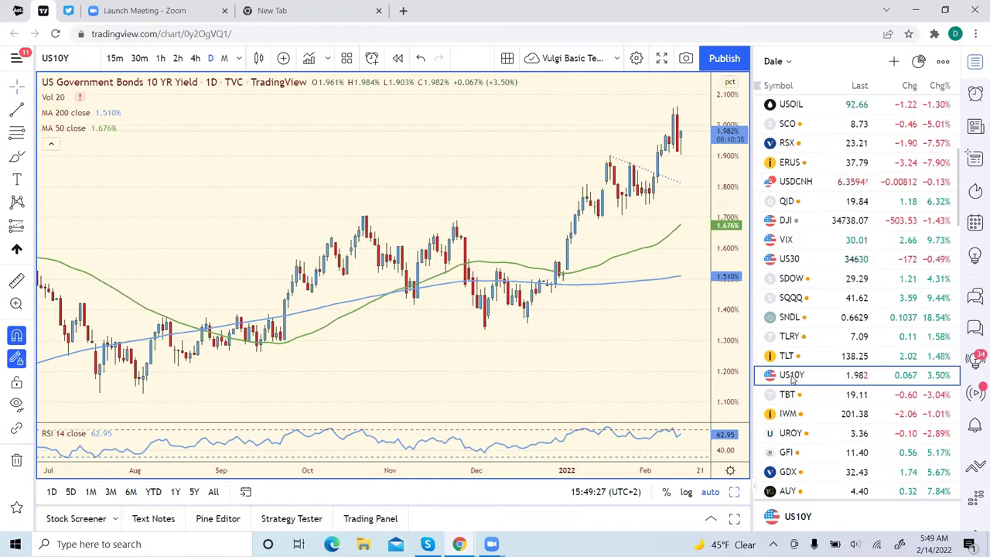
# Step: Switch the chart to OANDA USD/CNH and return the watchlist to the top
pyautogui.click(792, 185)
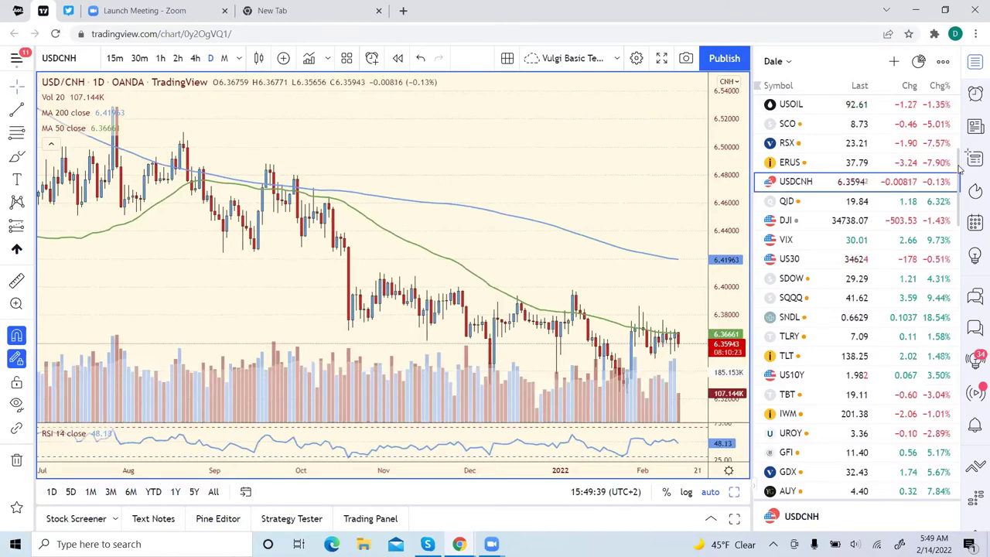
pyautogui.moveTo(959, 167); pyautogui.dragTo(962, 100)
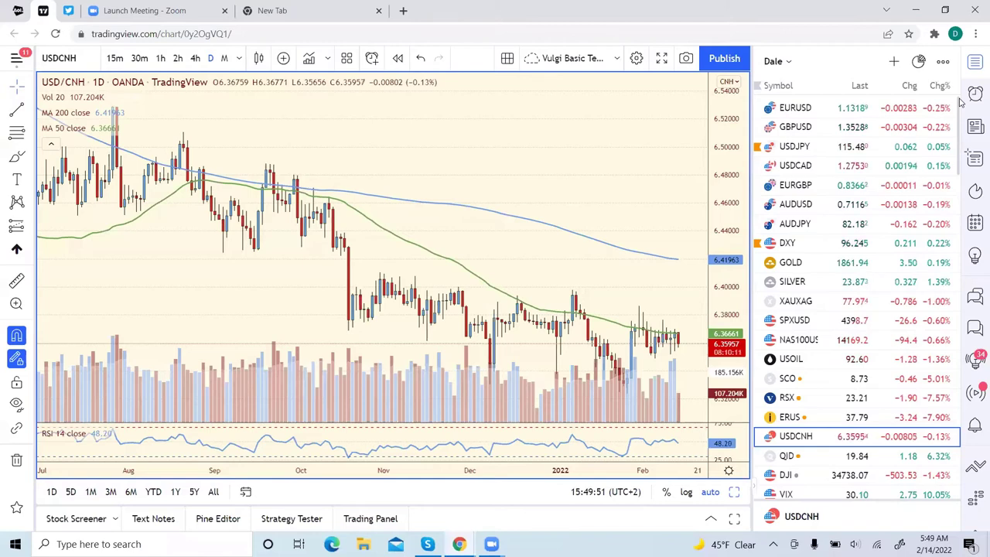
# Step: Load SILVER from the watchlist to review its daily Fibonacci retracement (21.987–24.684)
pyautogui.click(793, 283)
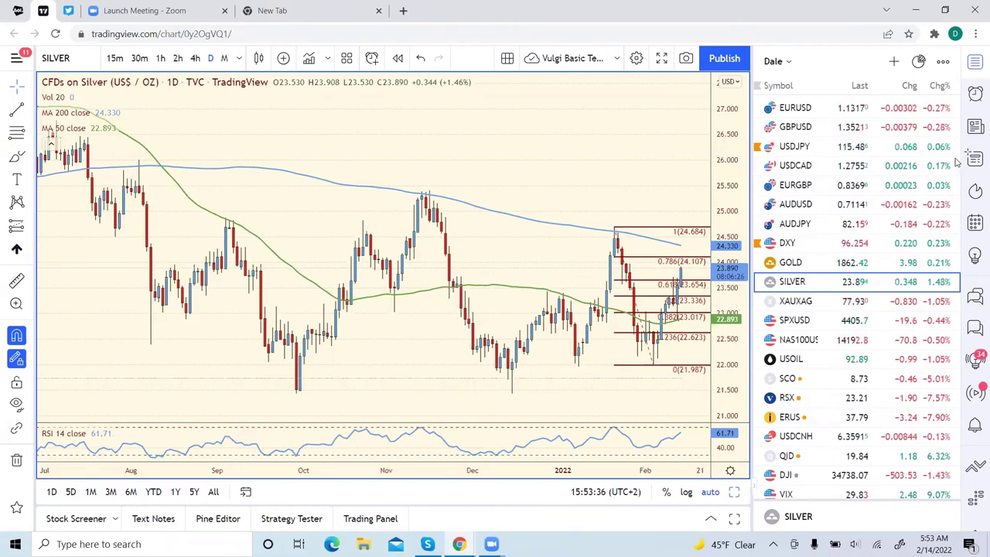
# Step: Scroll down the watchlist and load Meta Platforms (FB, NASDAQ) on the chart
pyautogui.scroll(-1, 959, 176)
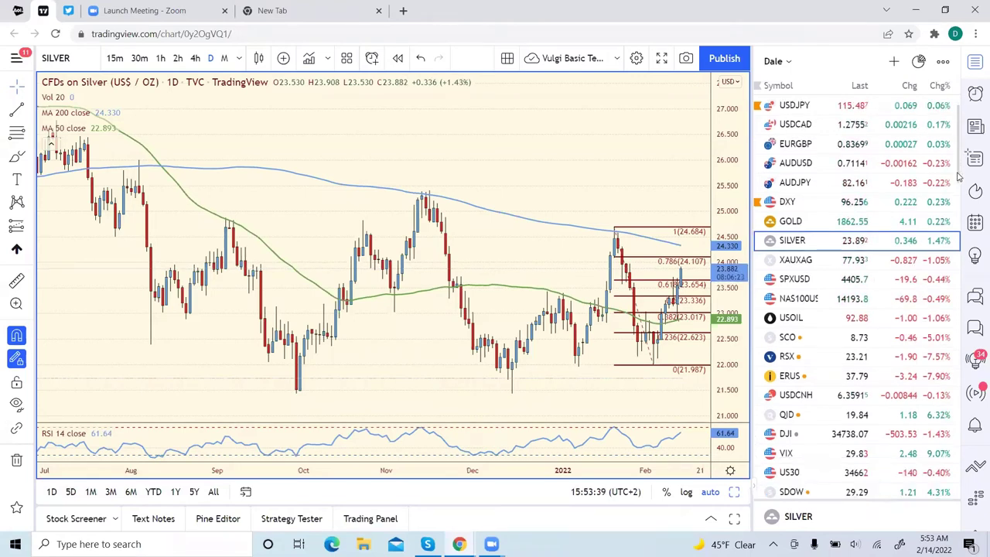
pyautogui.scroll(-6, 959, 177)
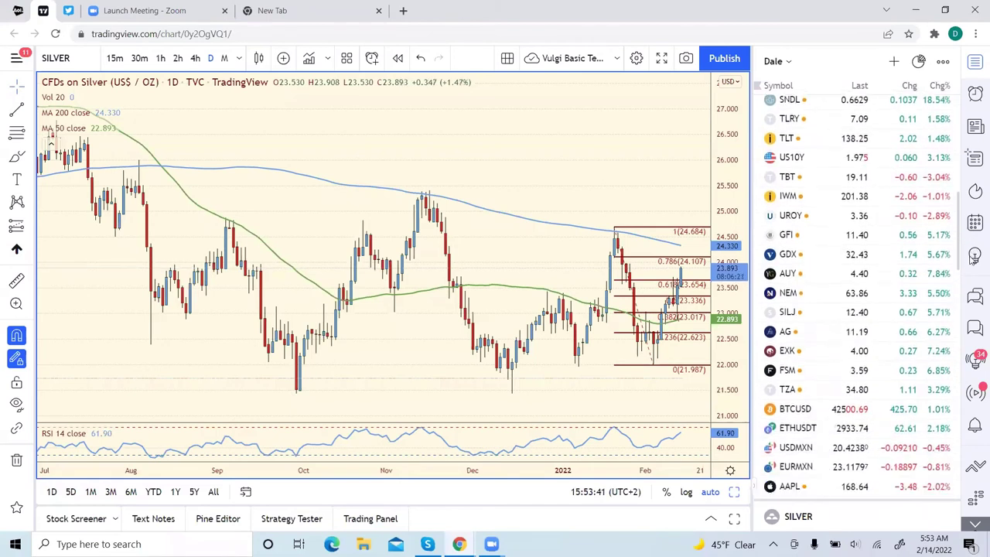
pyautogui.scroll(-2, 972, 260)
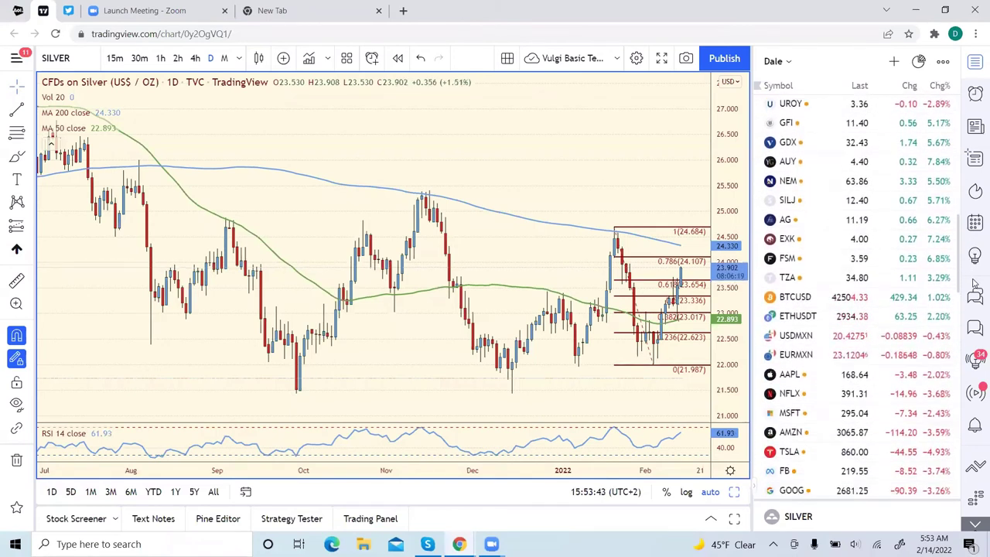
pyautogui.scroll(-3, 974, 287)
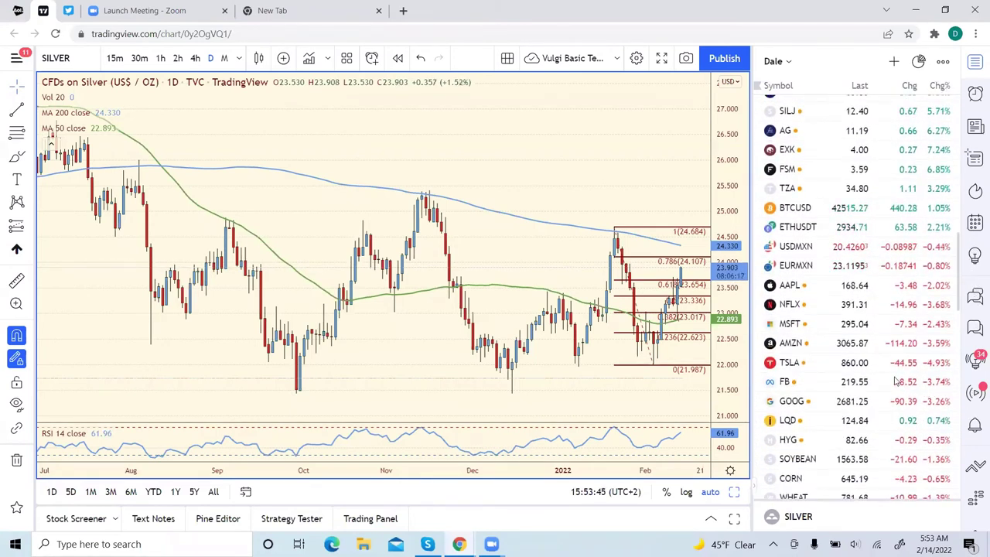
pyautogui.click(853, 385)
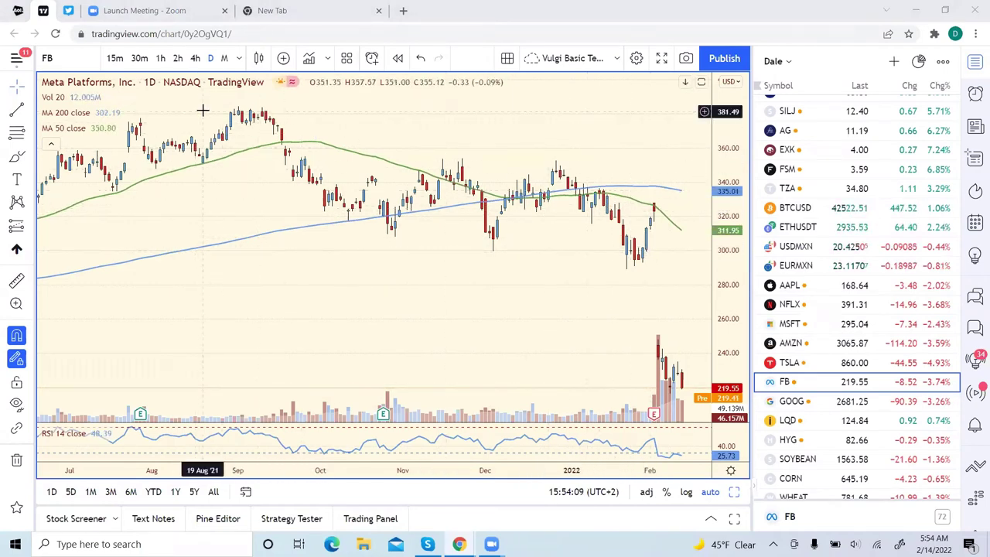
# Step: Set the FB chart's time interval to 1 week
pyautogui.click(240, 59)
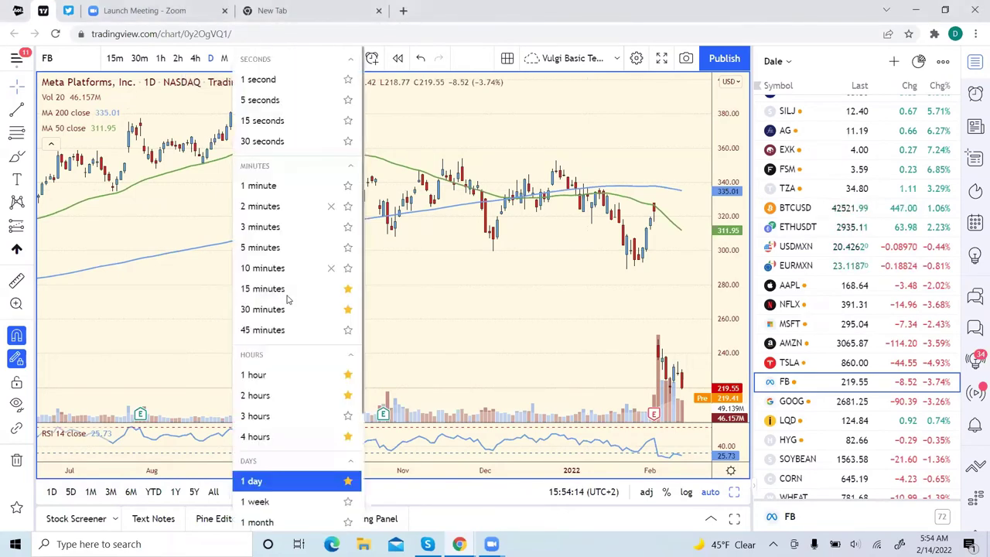
pyautogui.click(287, 502)
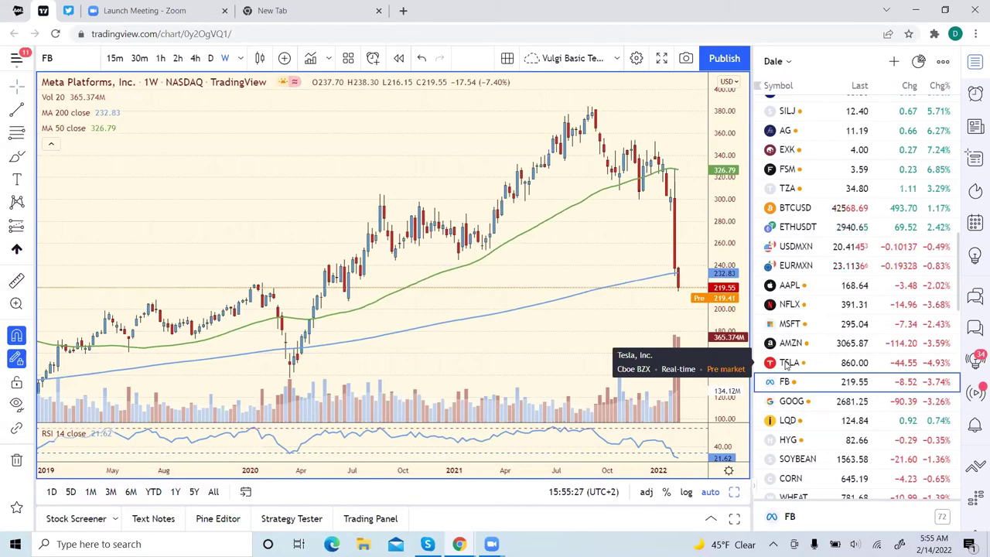
# Step: Review the weekly TSLA and AMZN charts, then view the analyst's profile card in TweetDeck
pyautogui.click(786, 365)
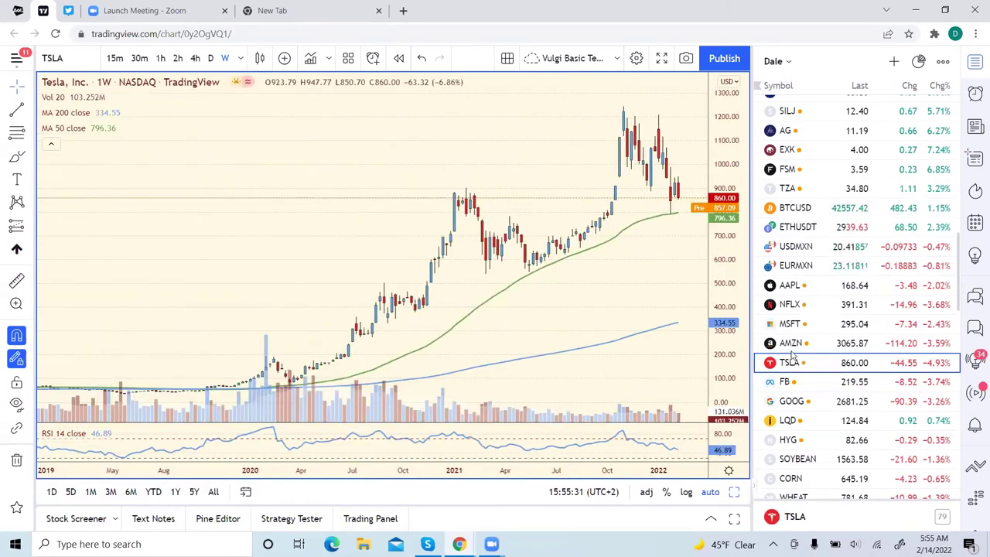
pyautogui.click(797, 345)
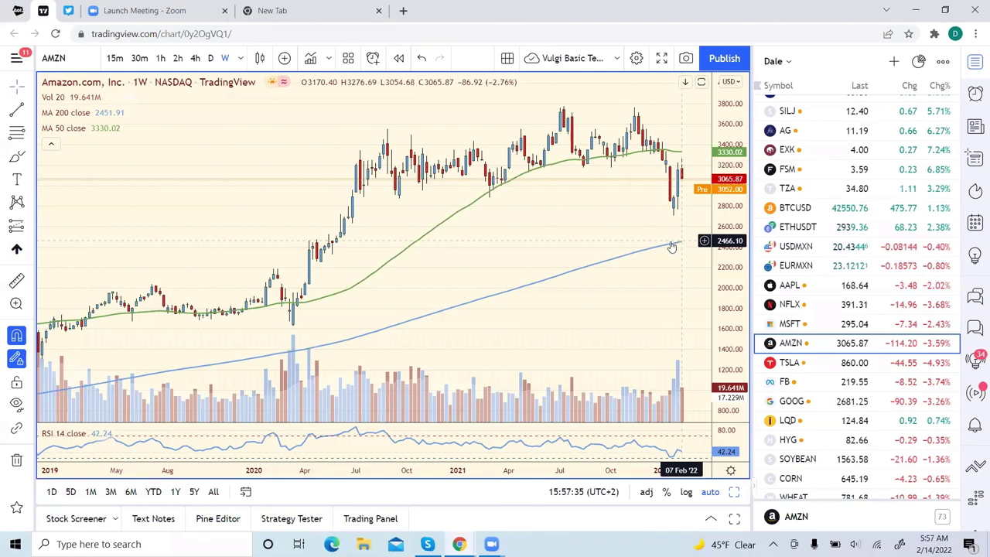
pyautogui.click(68, 10)
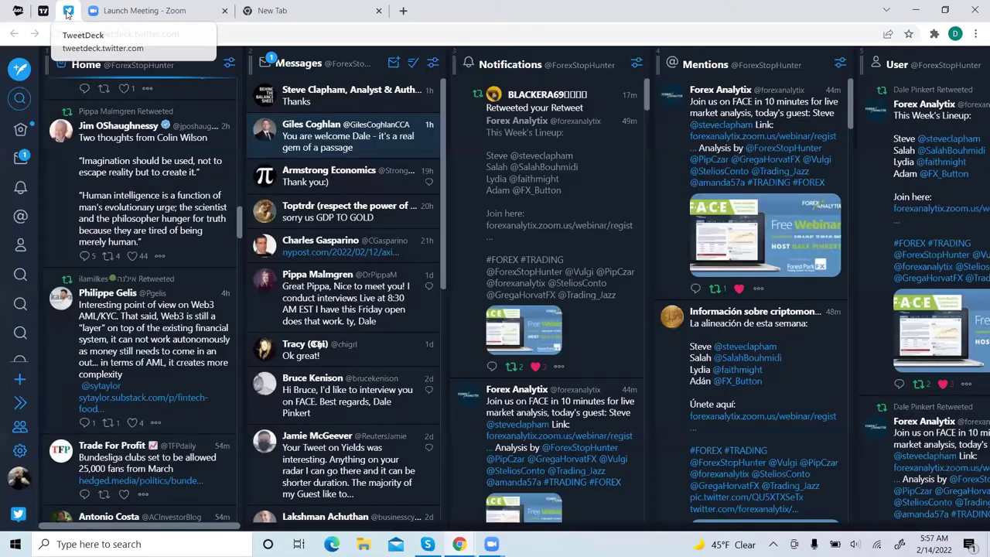
pyautogui.click(725, 125)
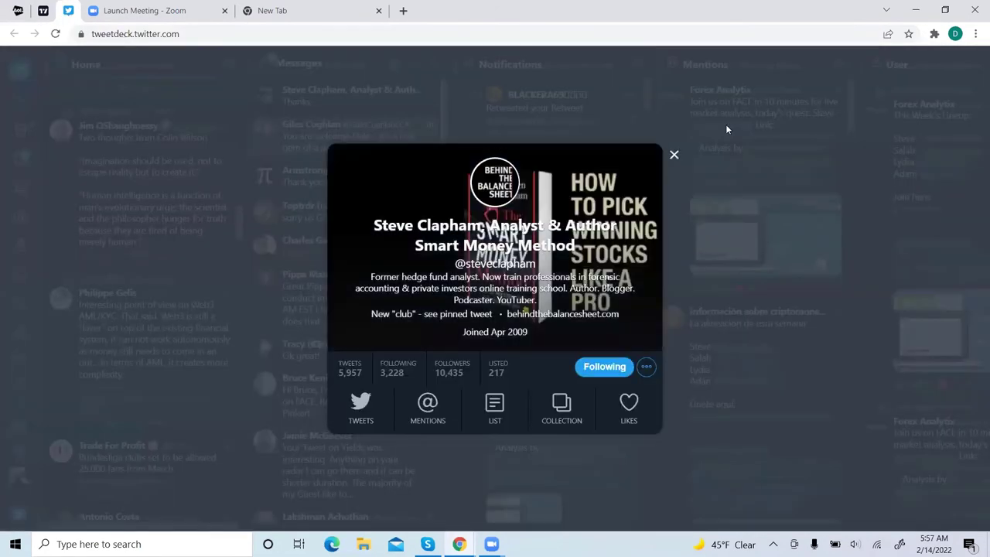
# Step: Open the behindthebalancesheet.com link from the profile card in a new tab
pyautogui.click(576, 295)
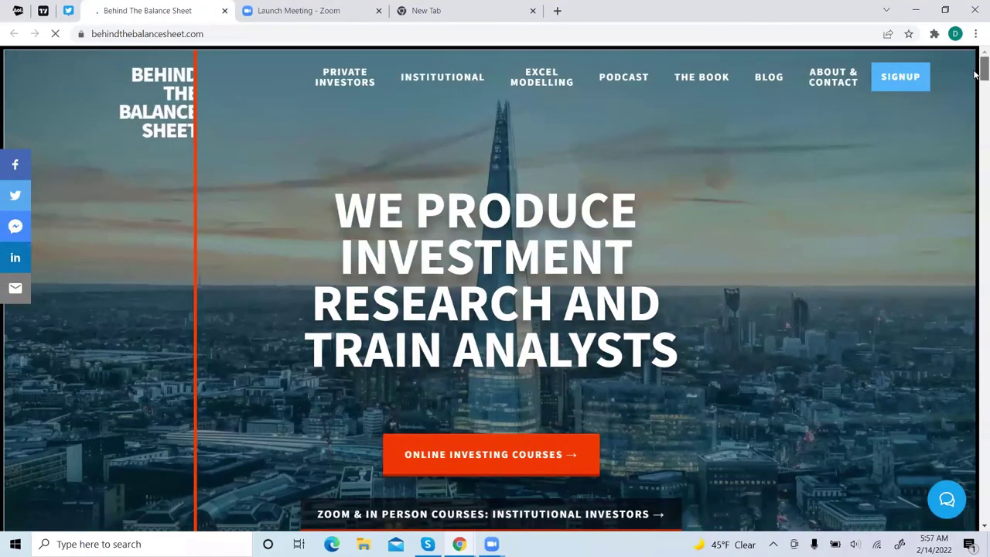
# Step: Scroll past the courses, research and video sections to the About Behind the Balance Sheet section
pyautogui.scroll(-5, 976, 77)
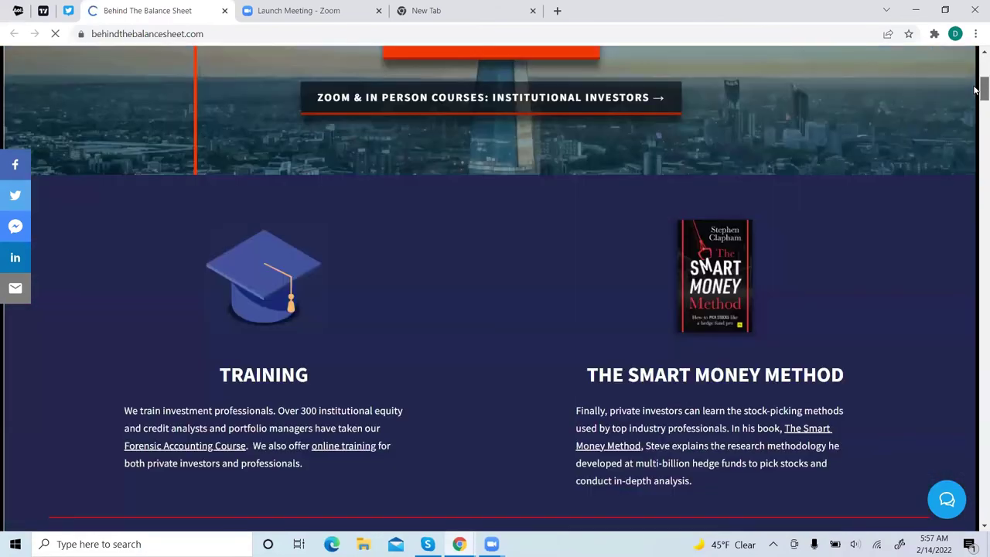
pyautogui.scroll(-1, 975, 90)
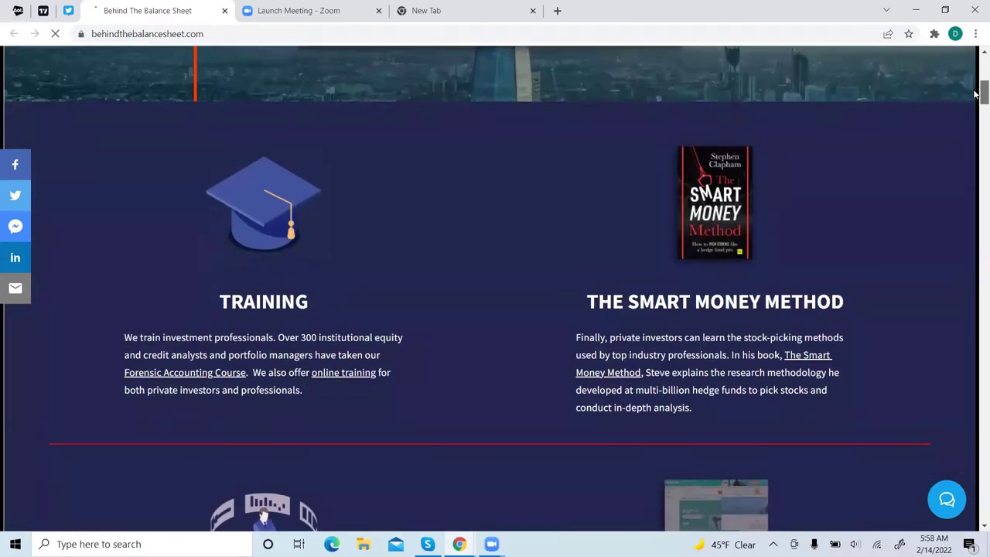
pyautogui.scroll(-4, 976, 96)
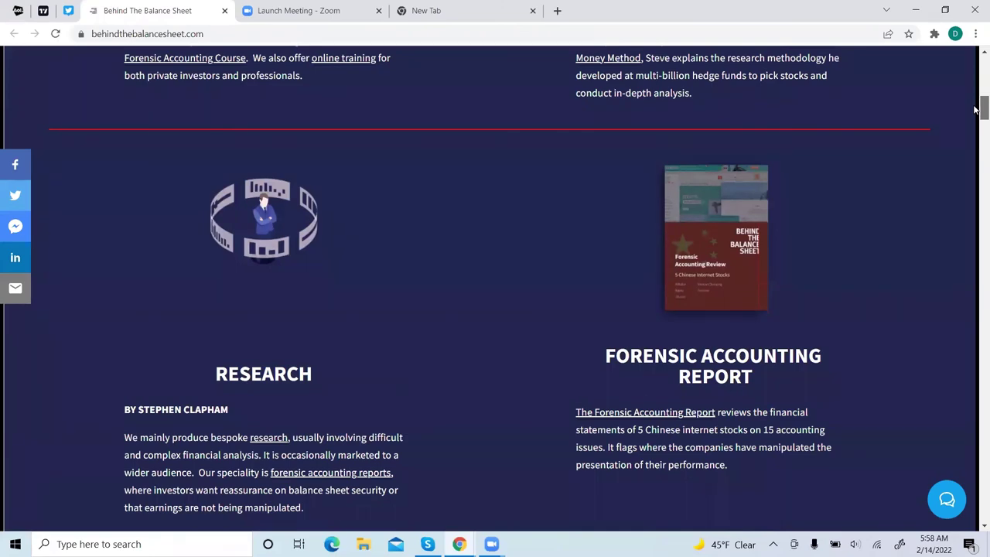
pyautogui.scroll(-6, 975, 111)
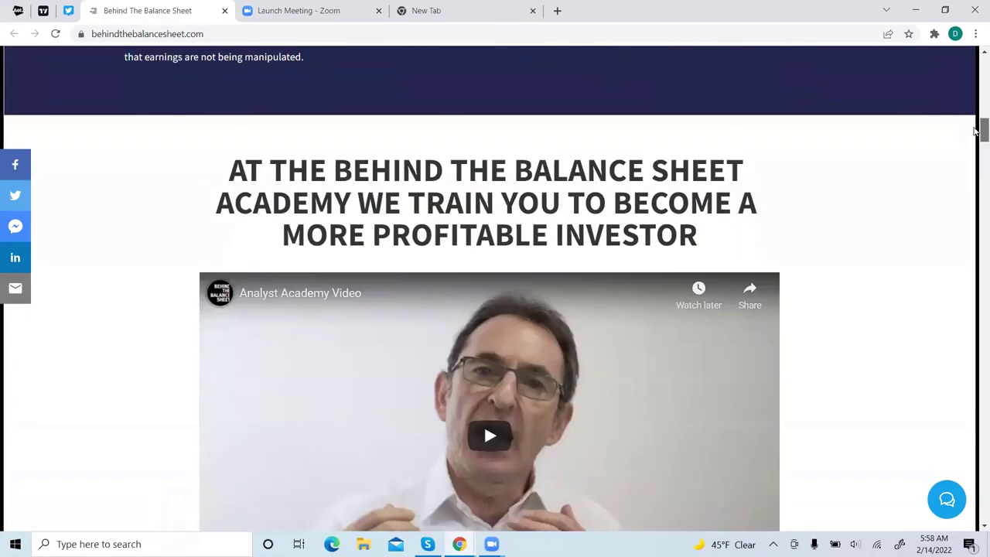
pyautogui.scroll(-3, 975, 133)
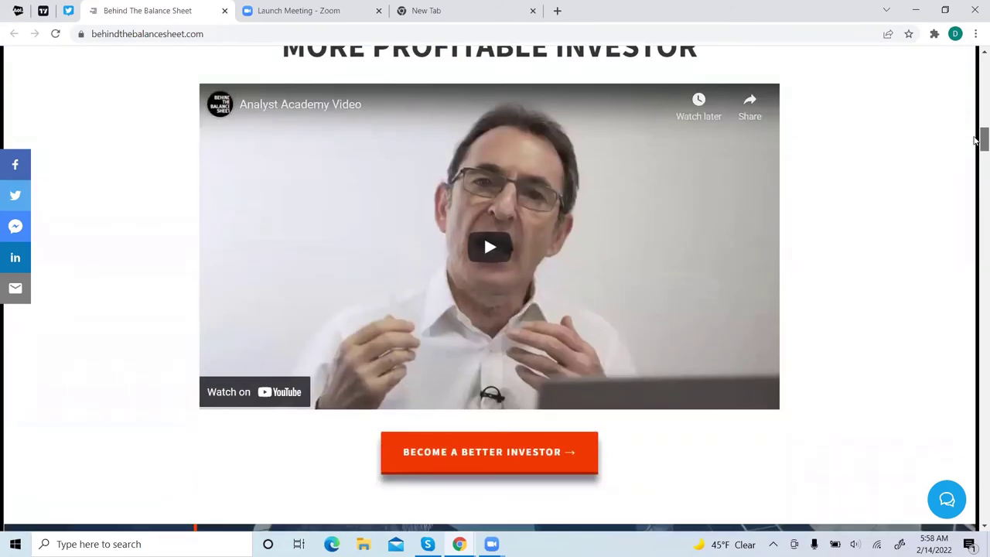
pyautogui.scroll(-1, 977, 139)
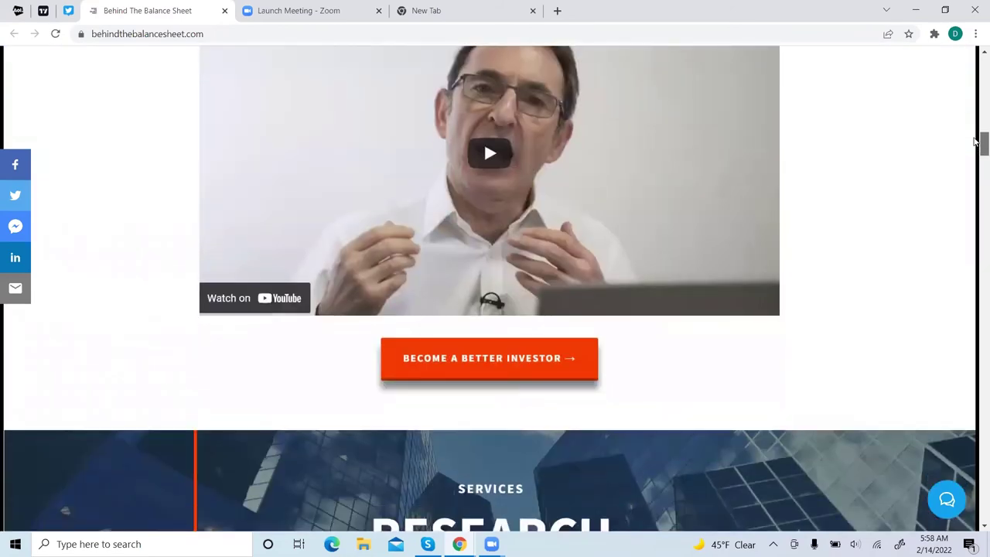
pyautogui.scroll(2, 976, 139)
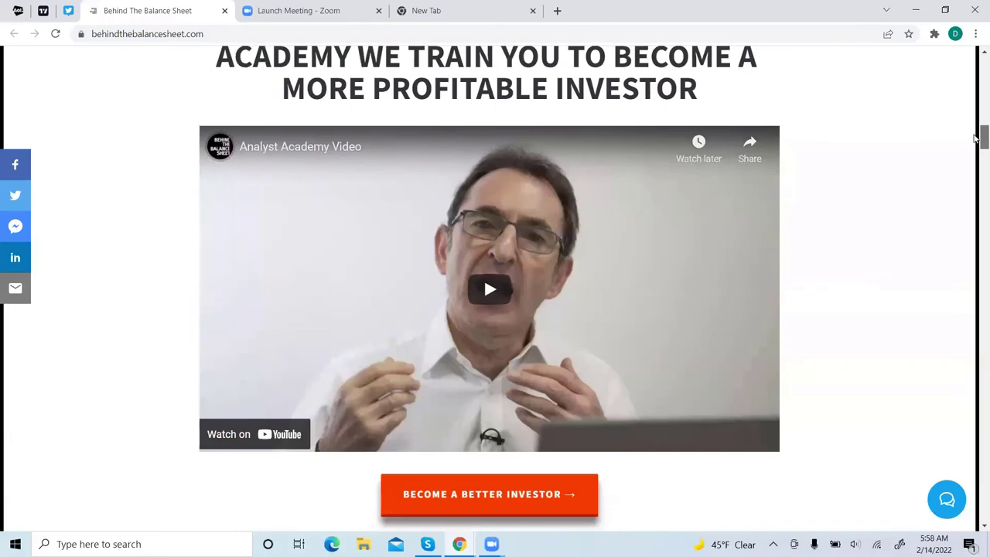
pyautogui.moveTo(976, 138); pyautogui.dragTo(976, 280)
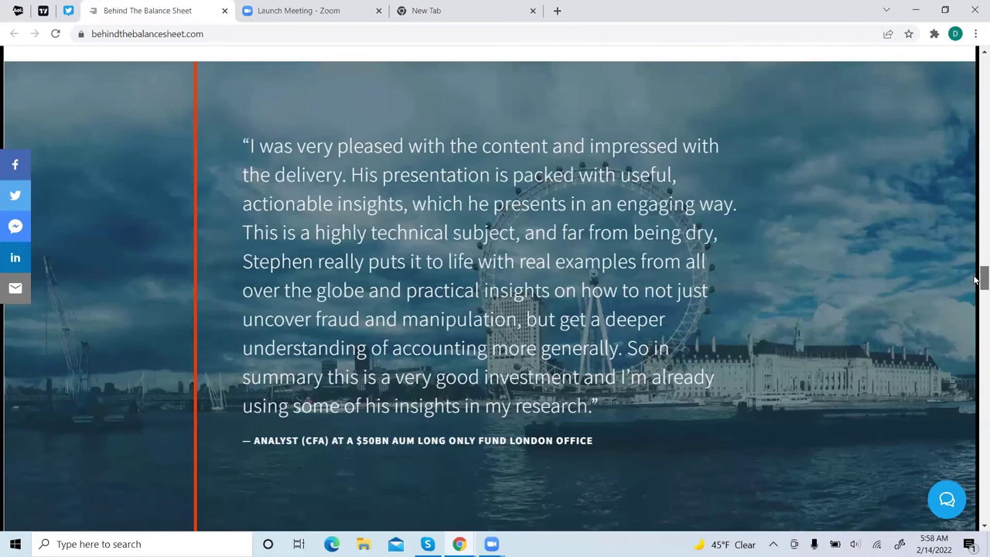
pyautogui.moveTo(976, 280); pyautogui.dragTo(976, 303)
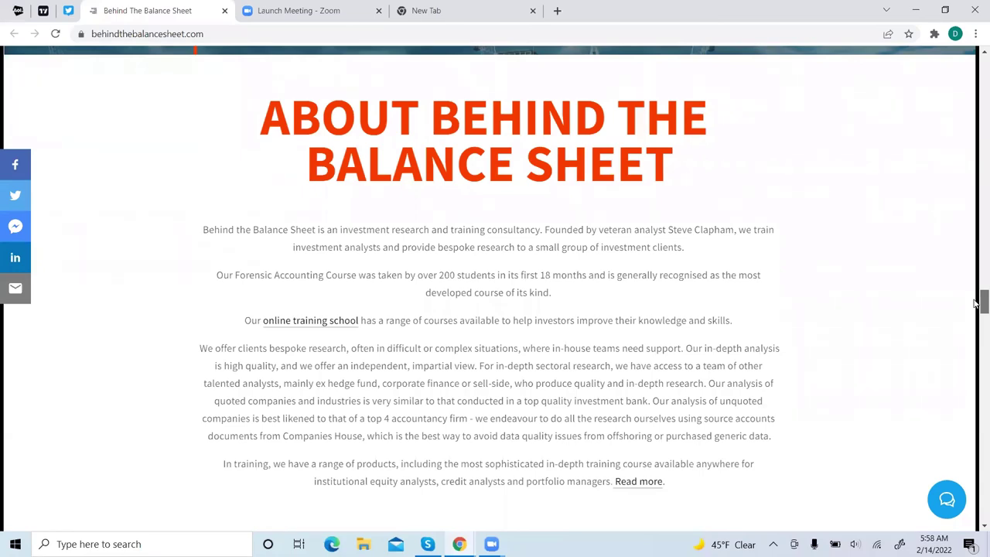
# Step: Scroll through the founder bio, client logos and Library to the Featured In media section
pyautogui.moveTo(976, 304); pyautogui.dragTo(976, 328)
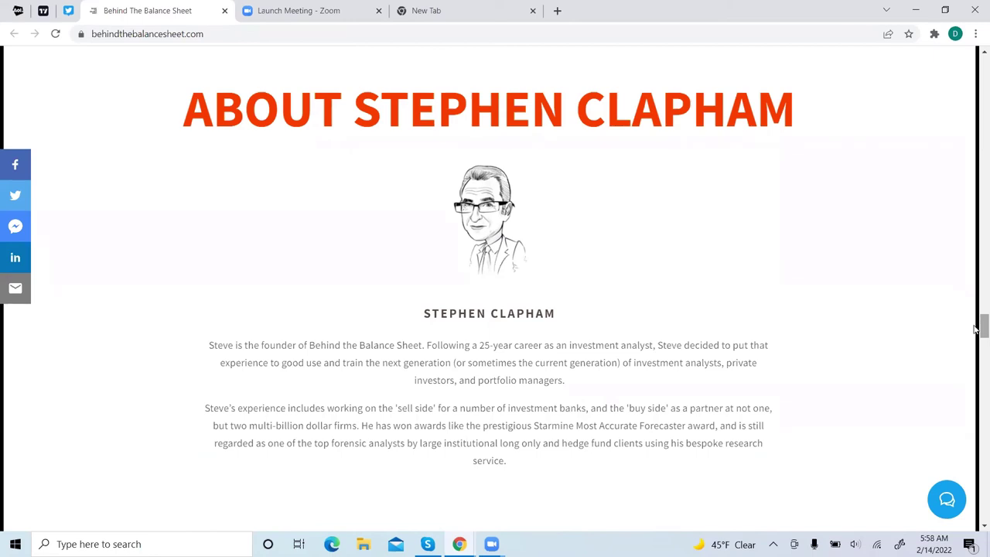
pyautogui.moveTo(976, 330); pyautogui.dragTo(977, 348)
pyautogui.scroll(-1, 976, 348)
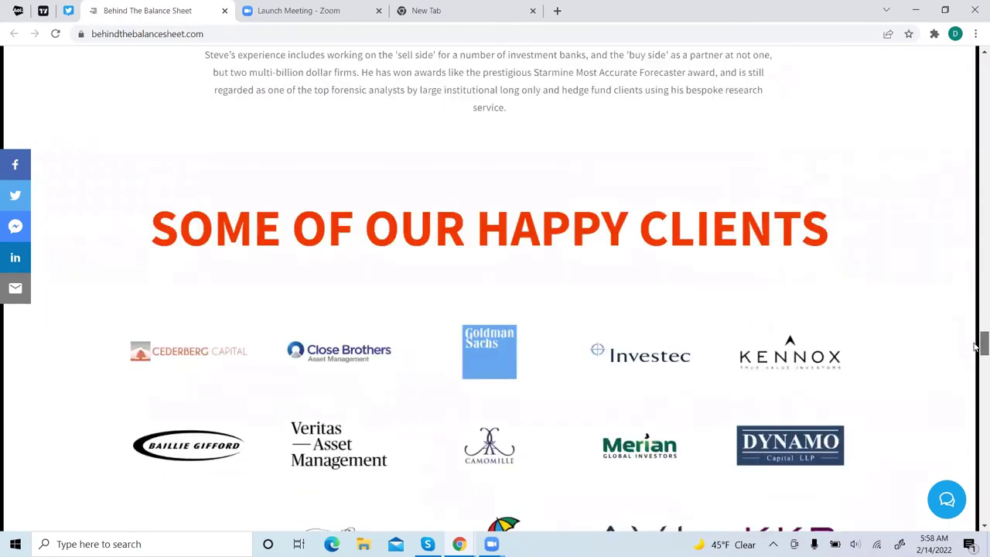
pyautogui.scroll(-1, 976, 348)
pyautogui.scroll(-5, 977, 348)
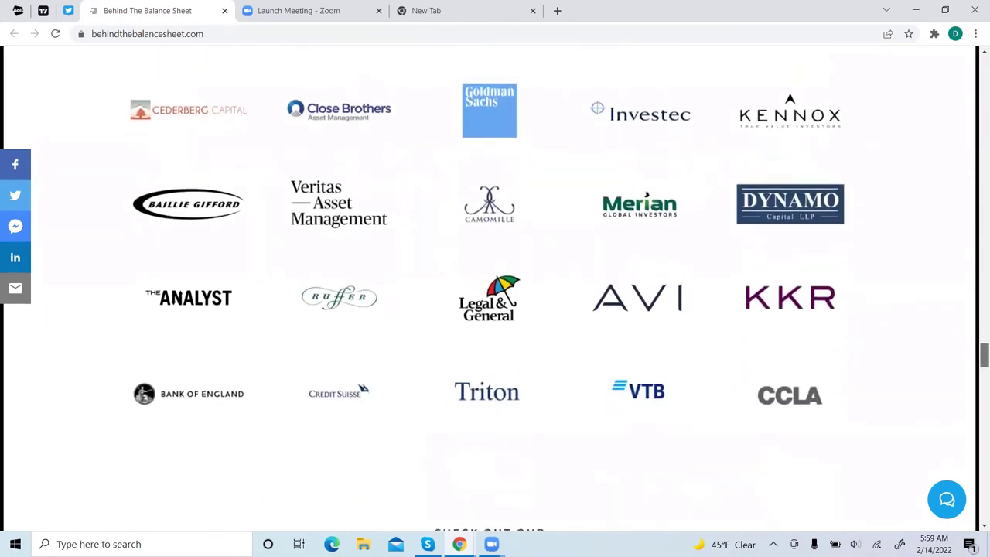
pyautogui.scroll(-8, 490, 297)
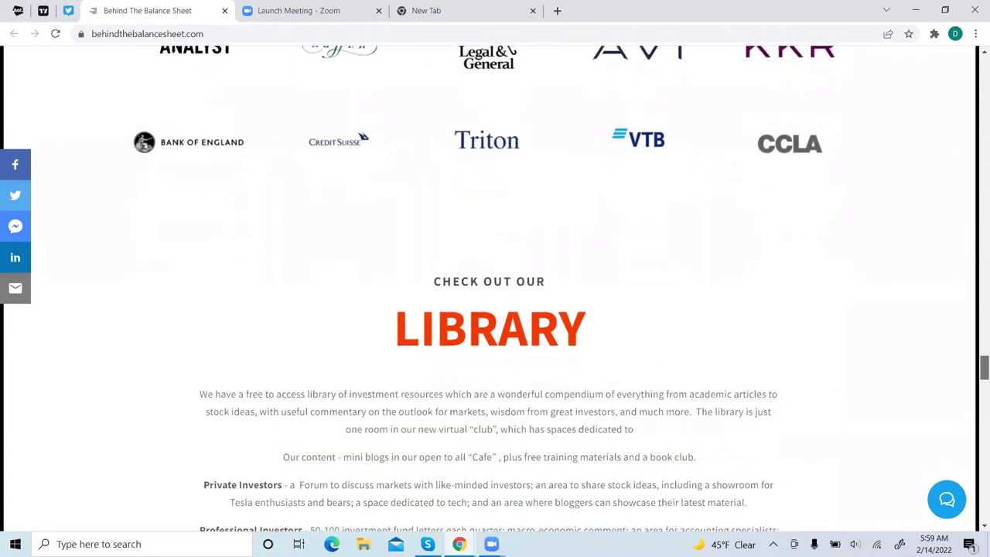
pyautogui.scroll(-4, 490, 297)
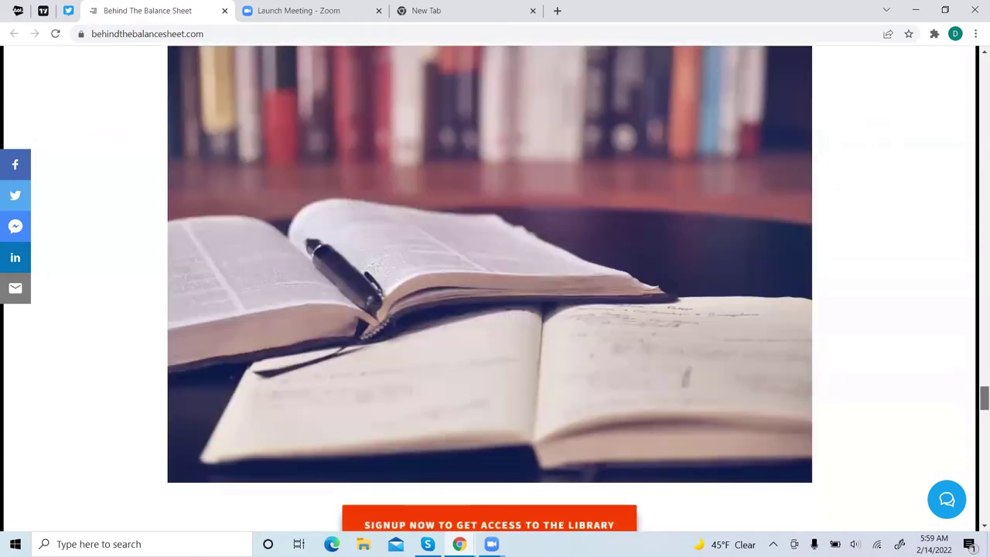
pyautogui.scroll(-1, 489, 297)
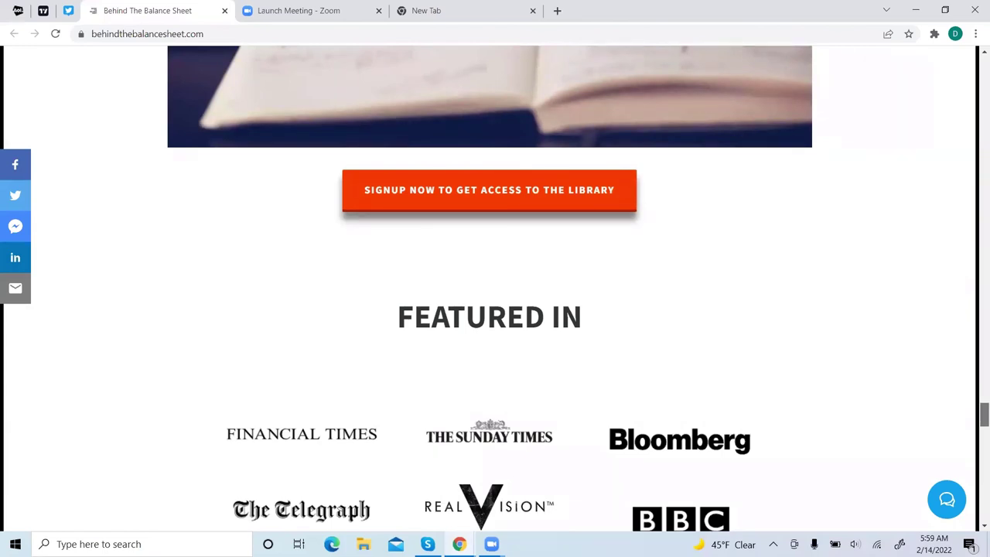
pyautogui.scroll(-2, 489, 296)
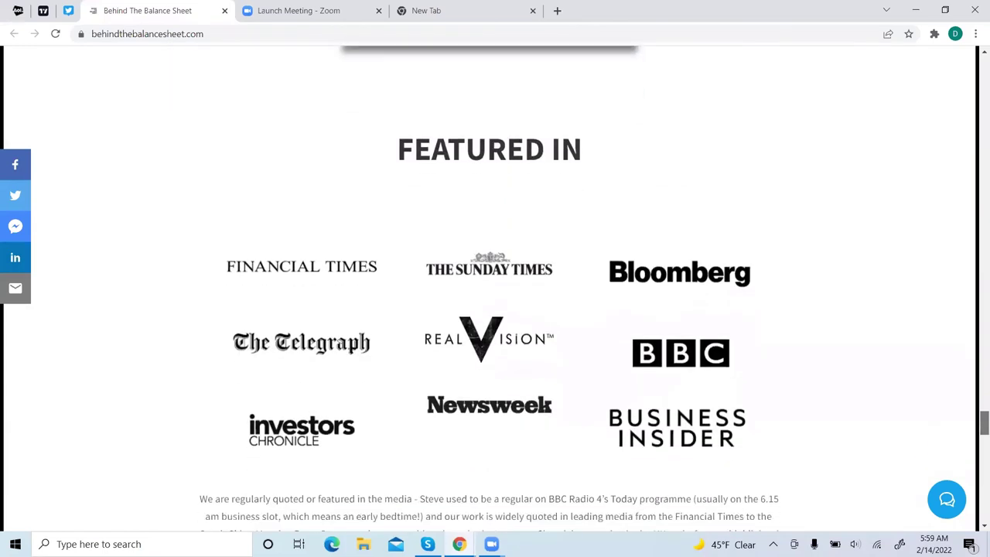
pyautogui.scroll(-3, 490, 296)
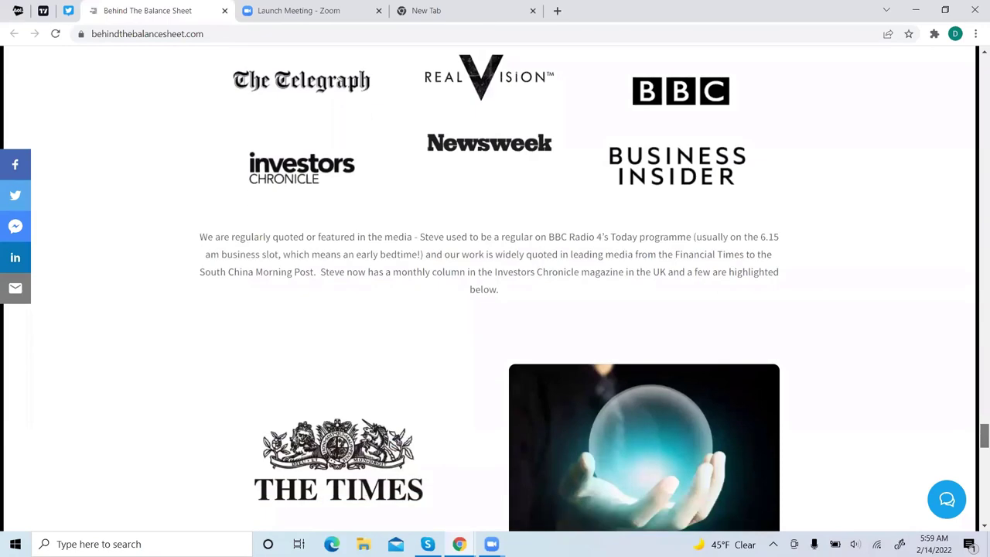
pyautogui.scroll(-3, 490, 296)
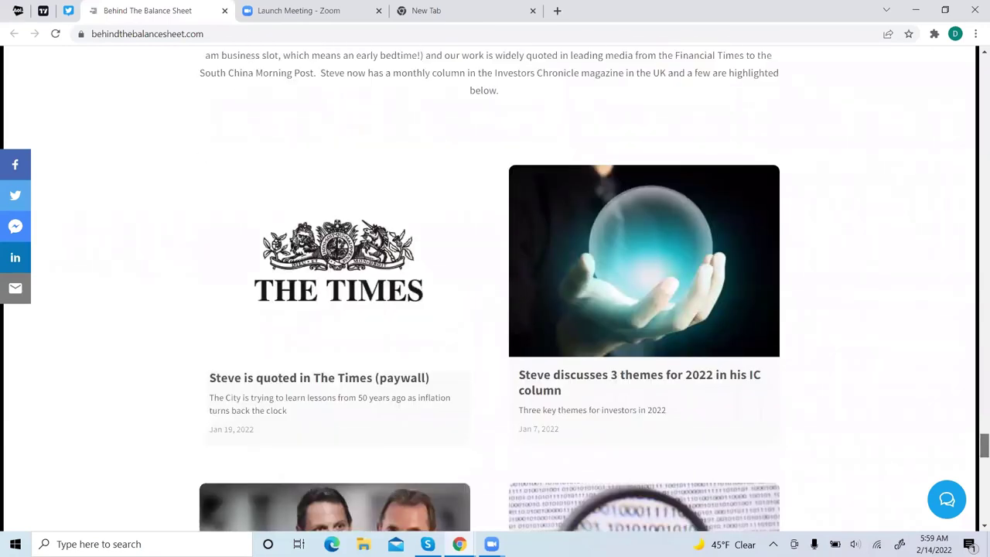
pyautogui.scroll(9, 489, 296)
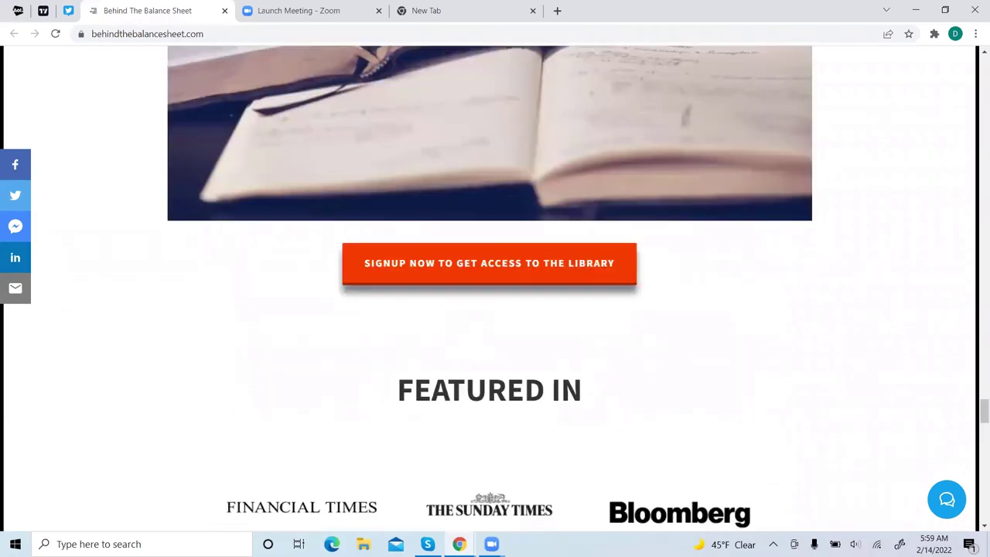